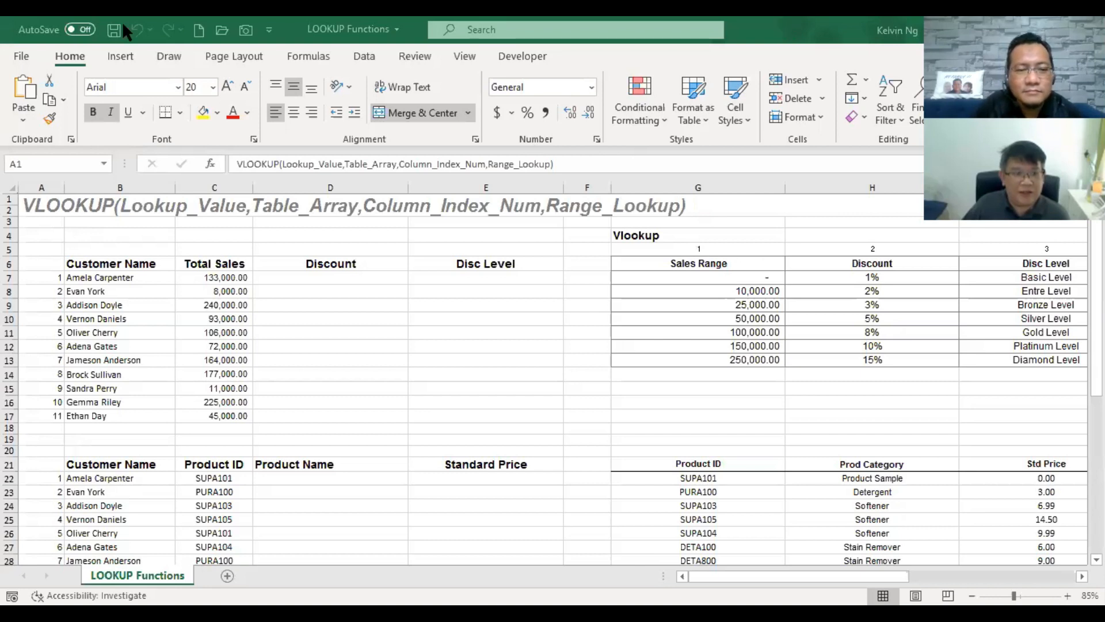
Restore the workbook window from full screen, widen it, and select the Customer Name column.
double_click(411, 30)
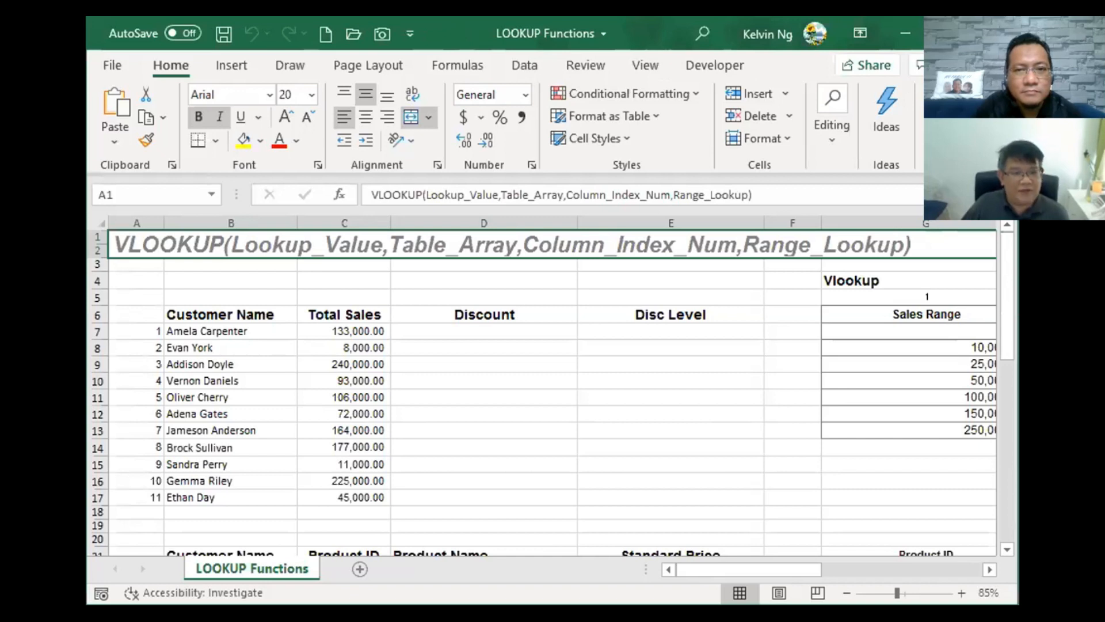
drag(1018, 403, 1084, 403)
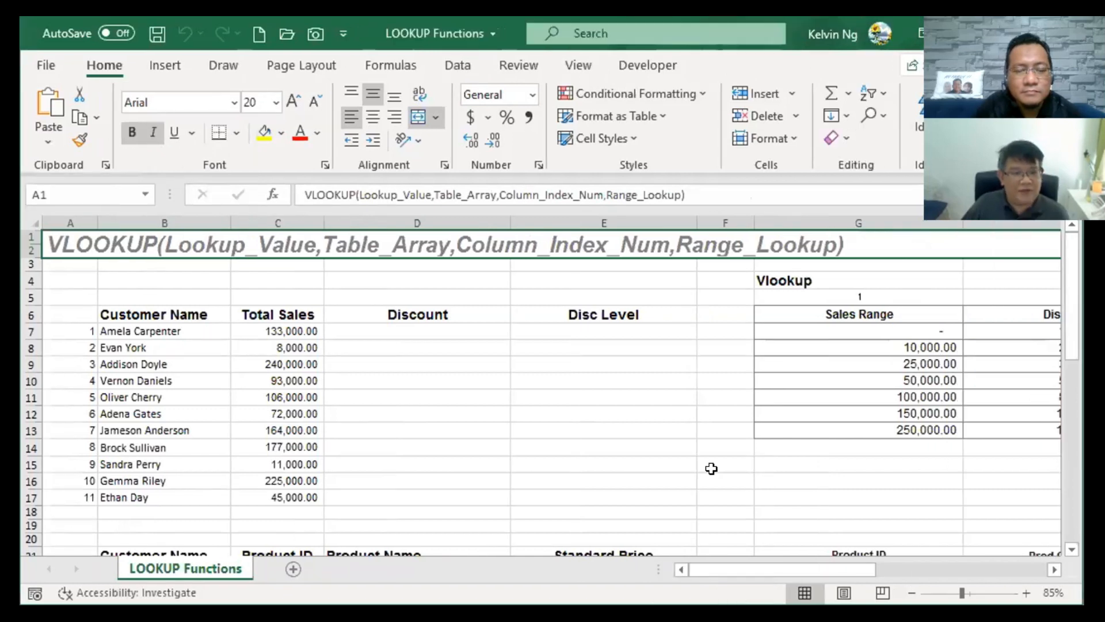
click(148, 317)
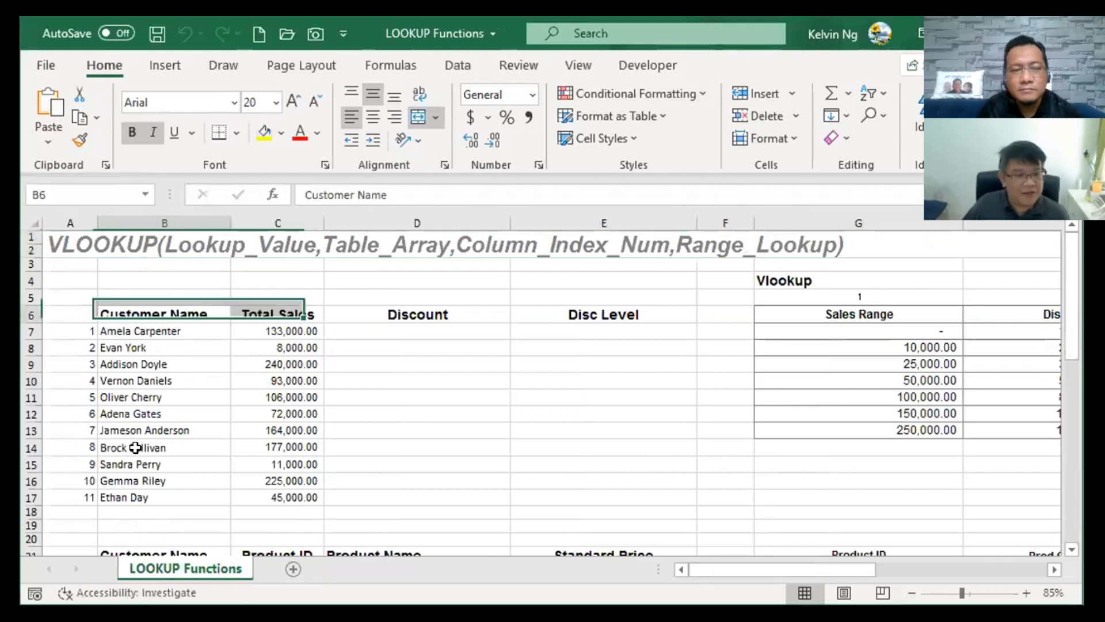
key(ctrl+shift+Down)
Select the Total Sales figures, return to the first value, and zoom out to 70%.
drag(265, 309, 248, 497)
key(Down)
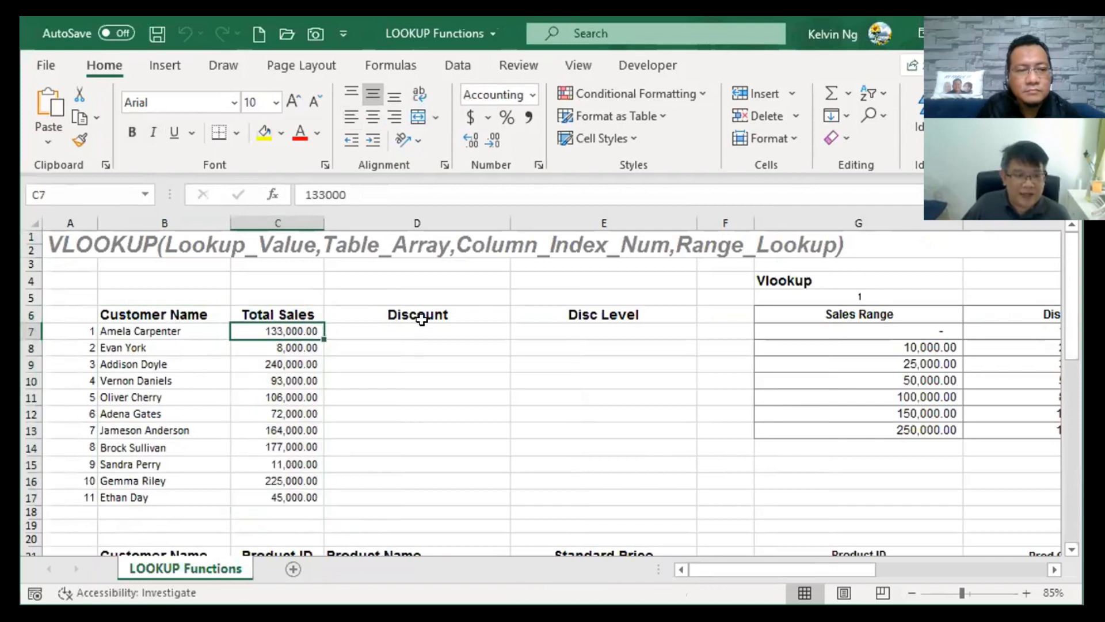
key(Right)
key(Left)
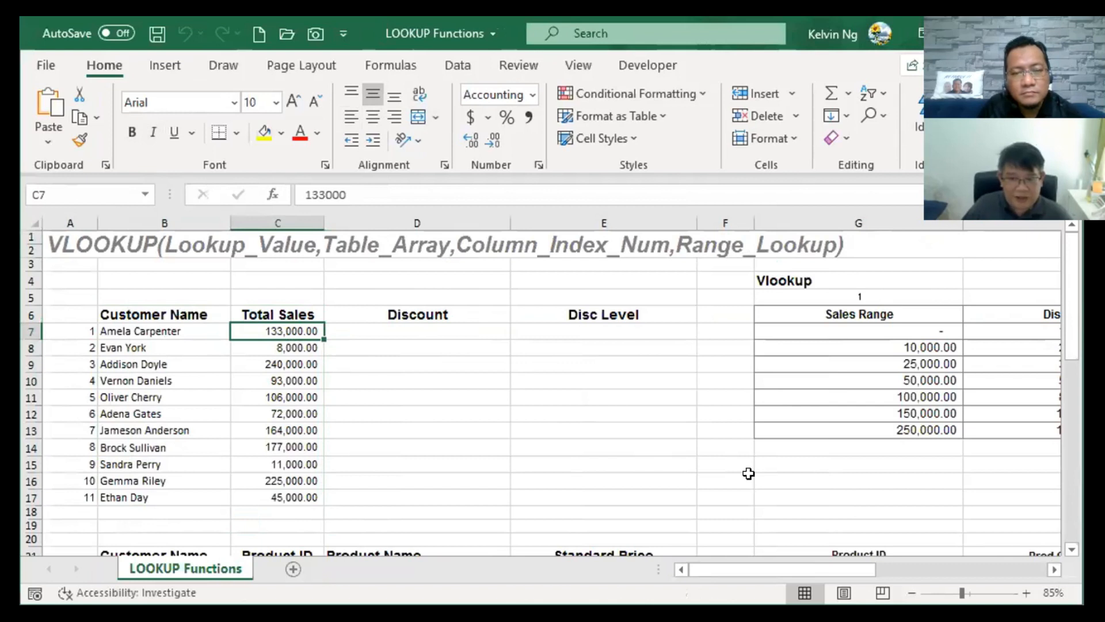
scroll(748, 471, down, 2)
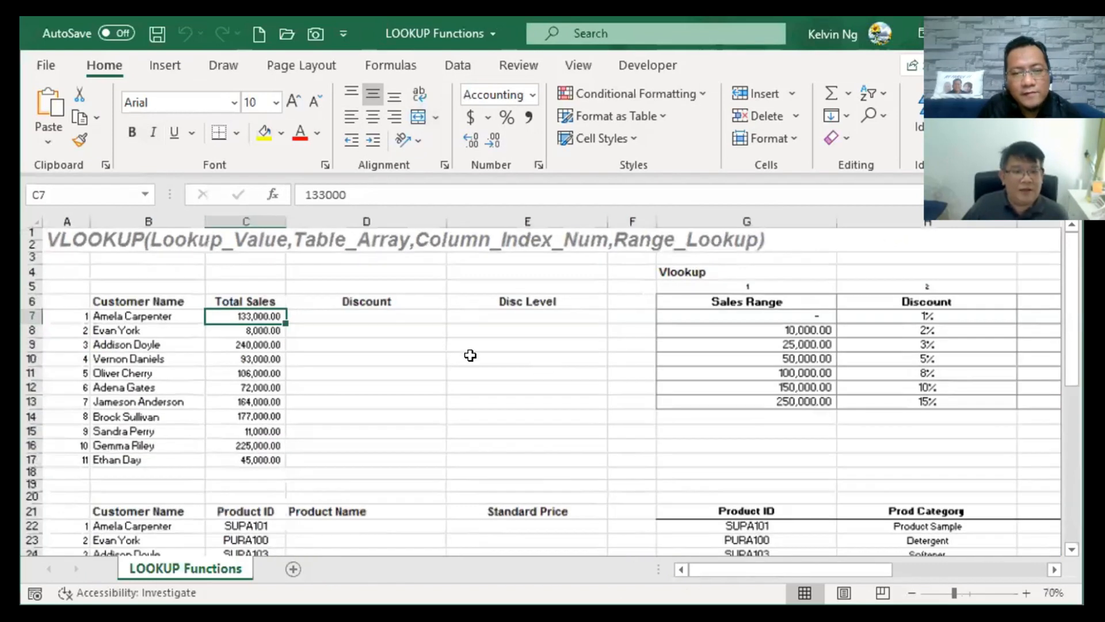
Zoom out to 55% so the Disc Level column shows, and select cell D7.
scroll(470, 356, down, 1)
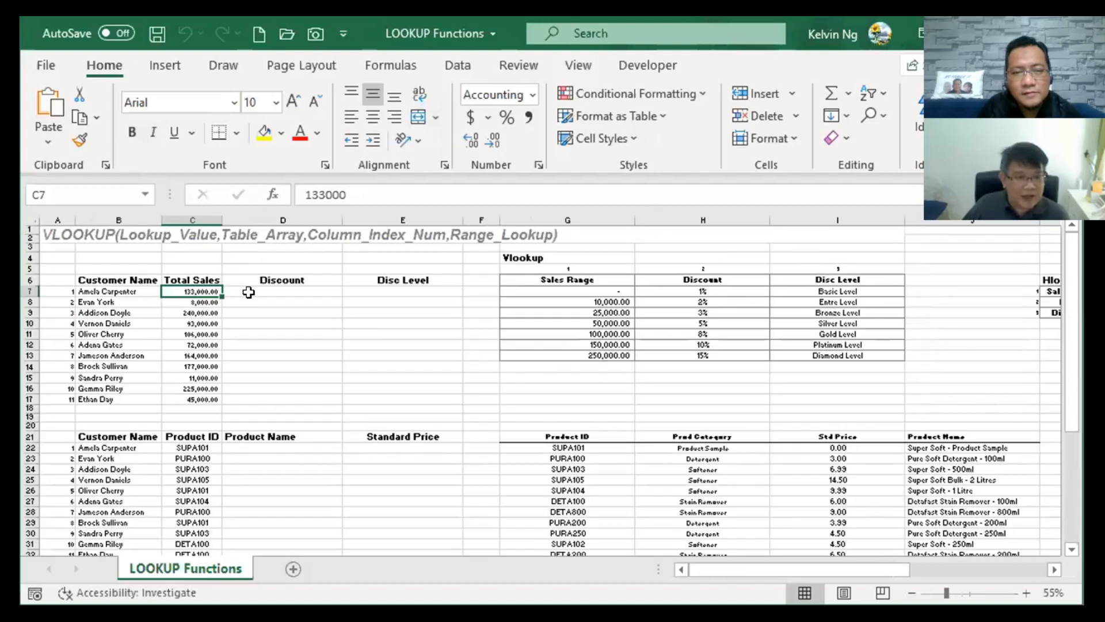
click(296, 294)
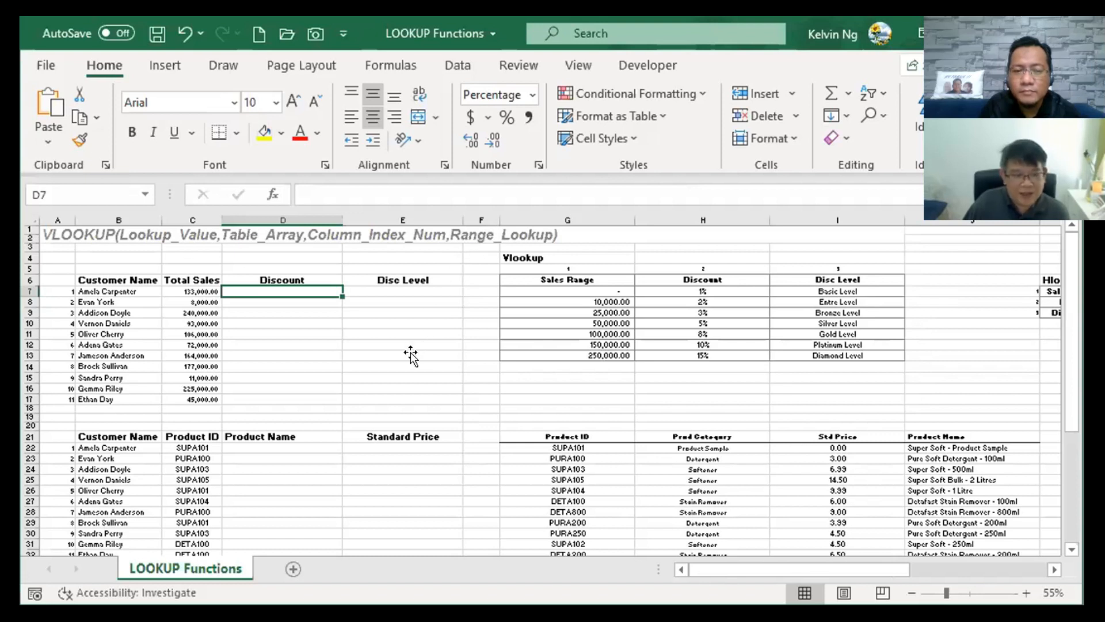
click(202, 292)
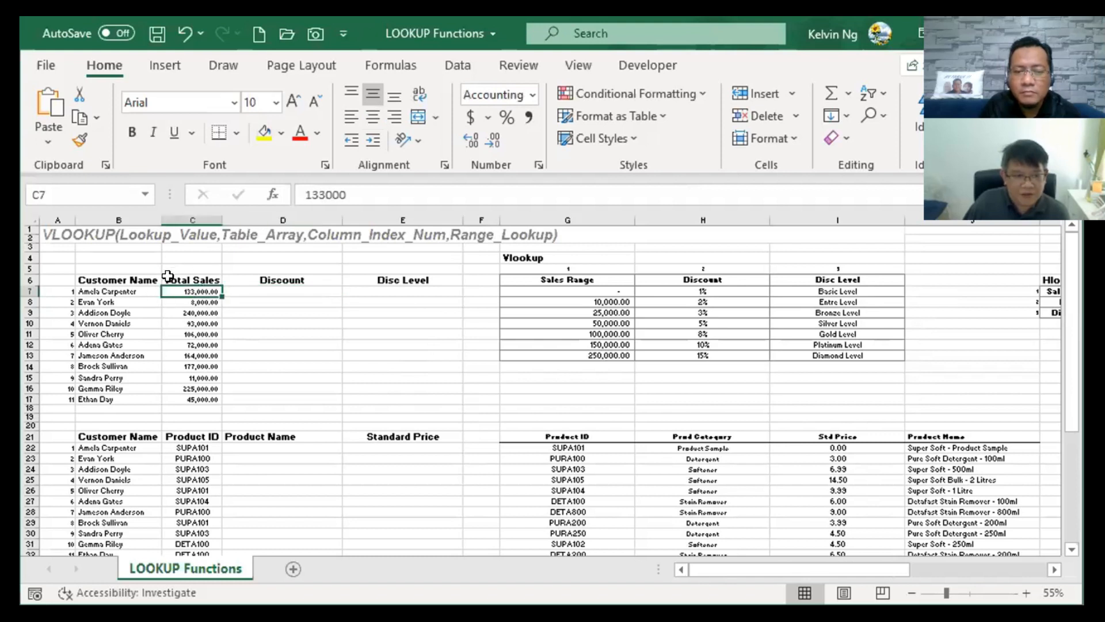
mouse_move(600, 278)
mouse_down()
mouse_move(852, 345)
mouse_move(851, 355)
mouse_up()
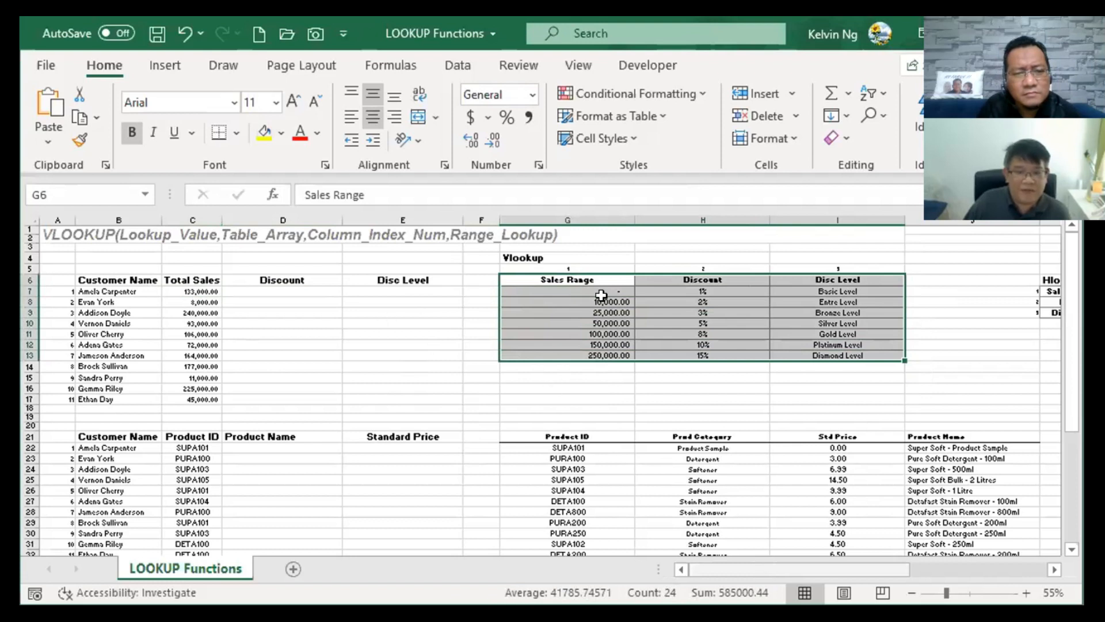
scroll(601, 296, right, 3)
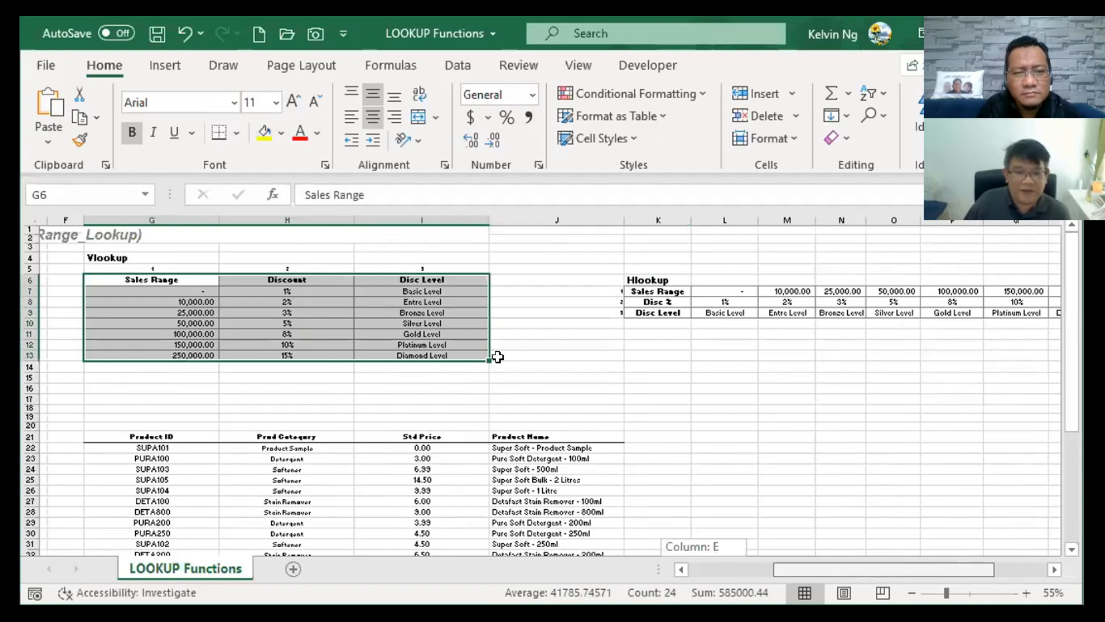
mouse_move(788, 570)
mouse_down()
mouse_move(824, 570)
mouse_move(710, 569)
mouse_move(782, 569)
mouse_up()
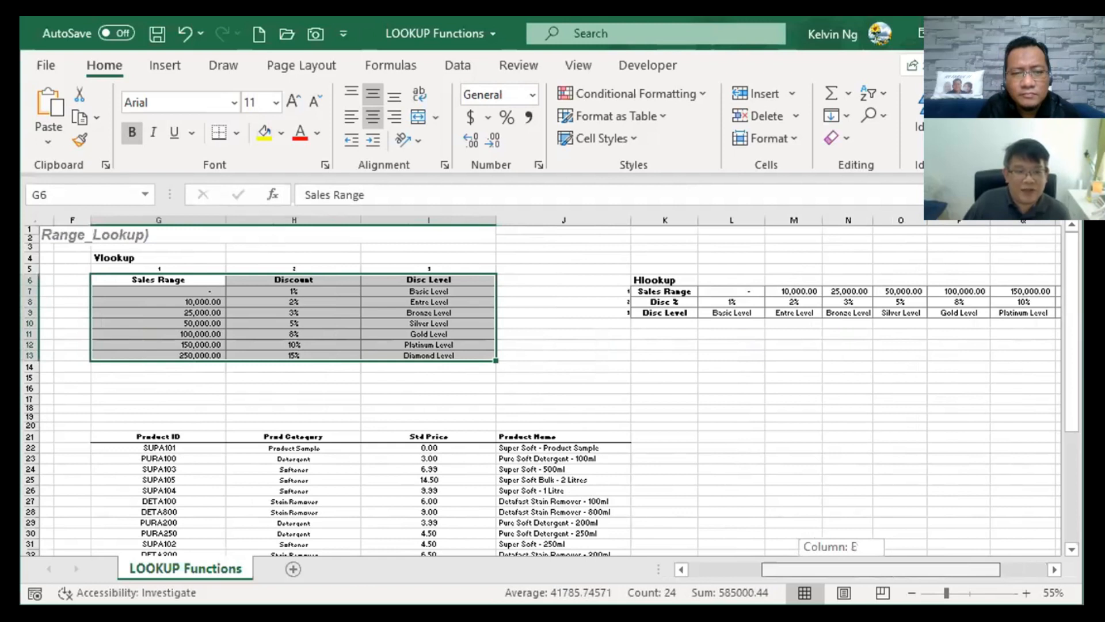
scroll(479, 479, left, 1)
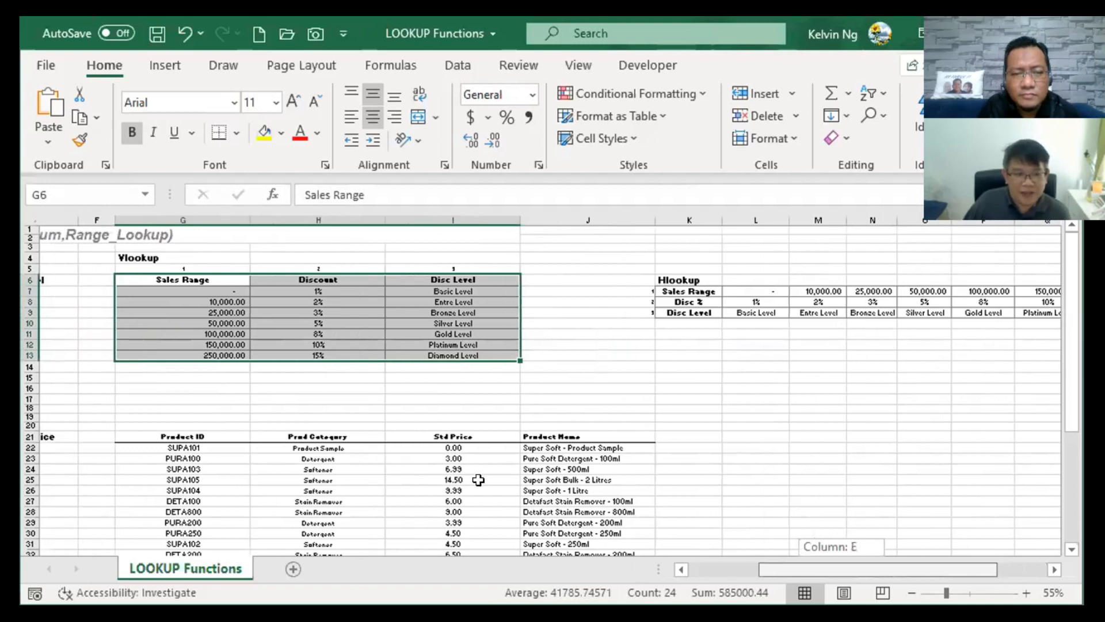
scroll(478, 479, left, 5)
click(192, 291)
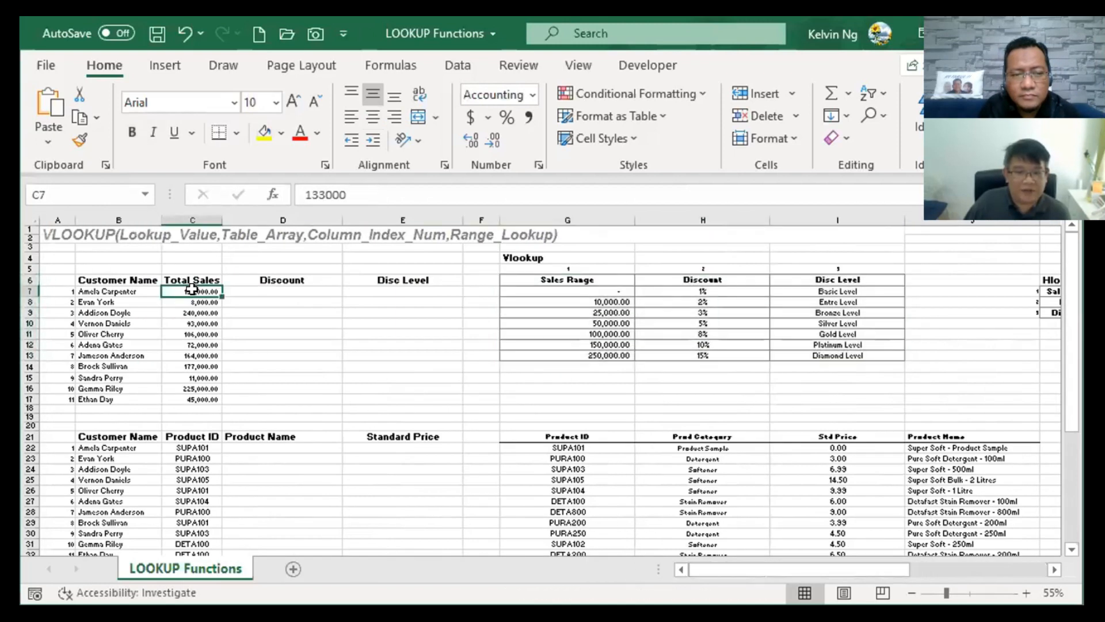
drag(594, 292, 595, 354)
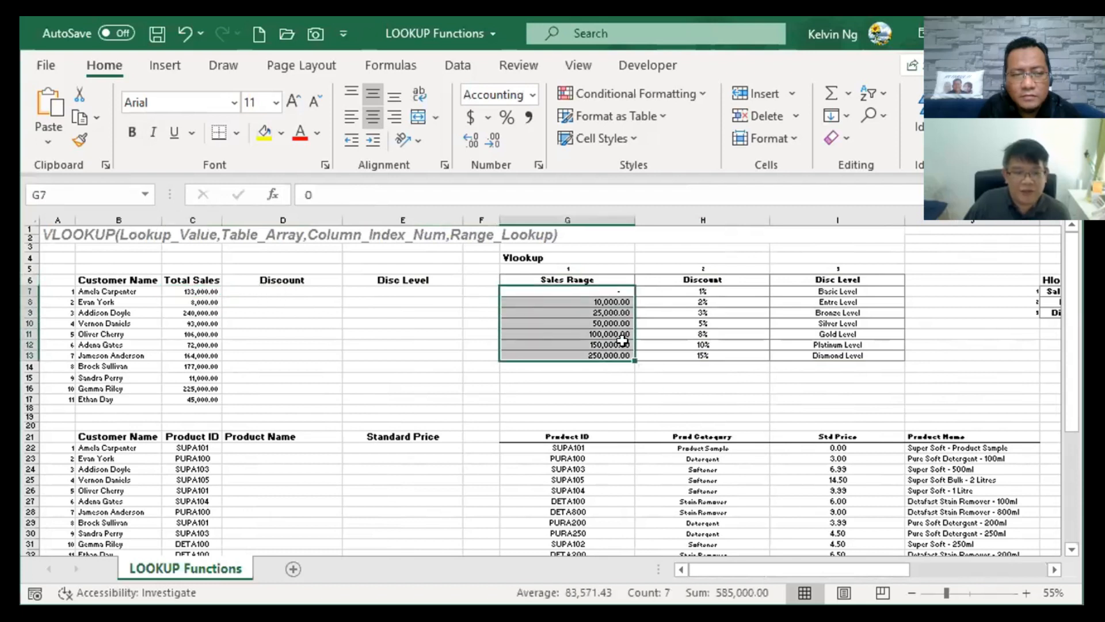
click(610, 291)
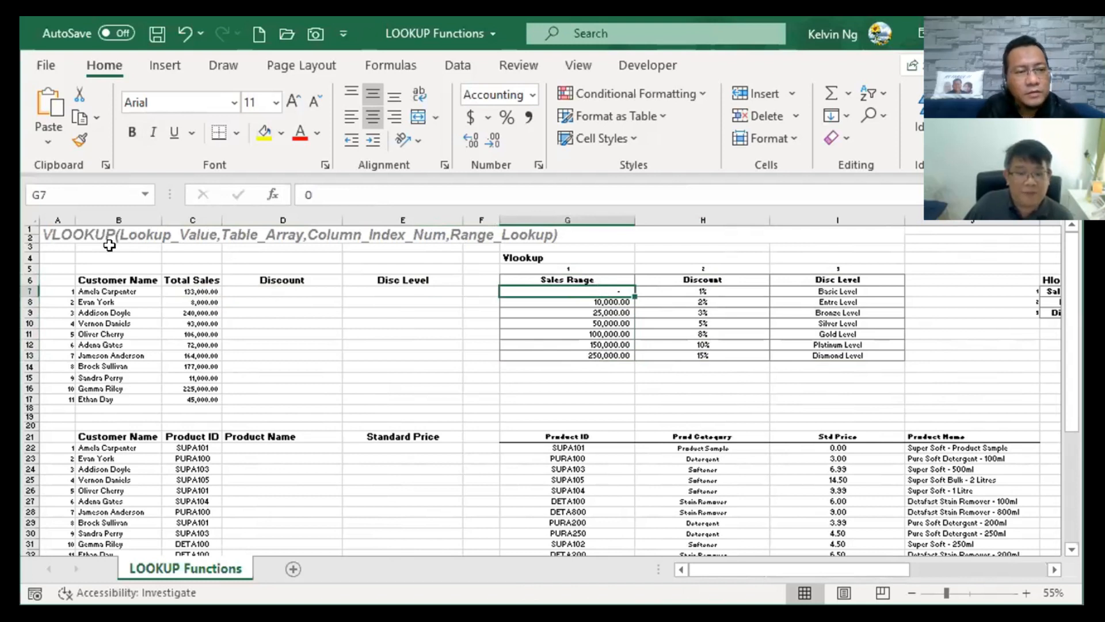
drag(708, 569, 818, 551)
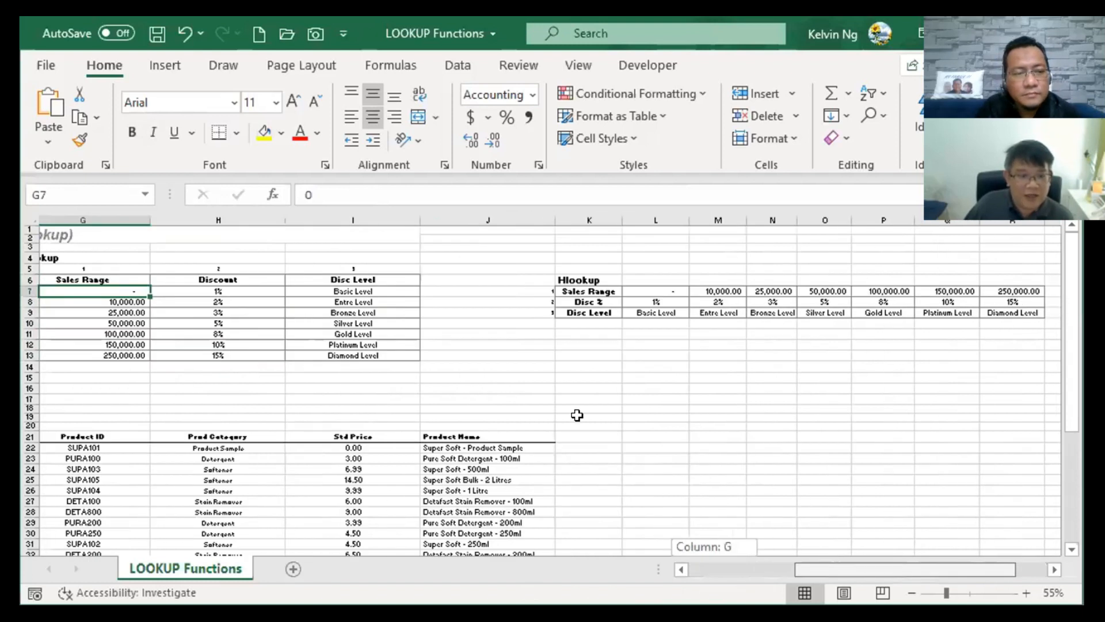
scroll(577, 415, right, 2)
scroll(407, 341, right, 2)
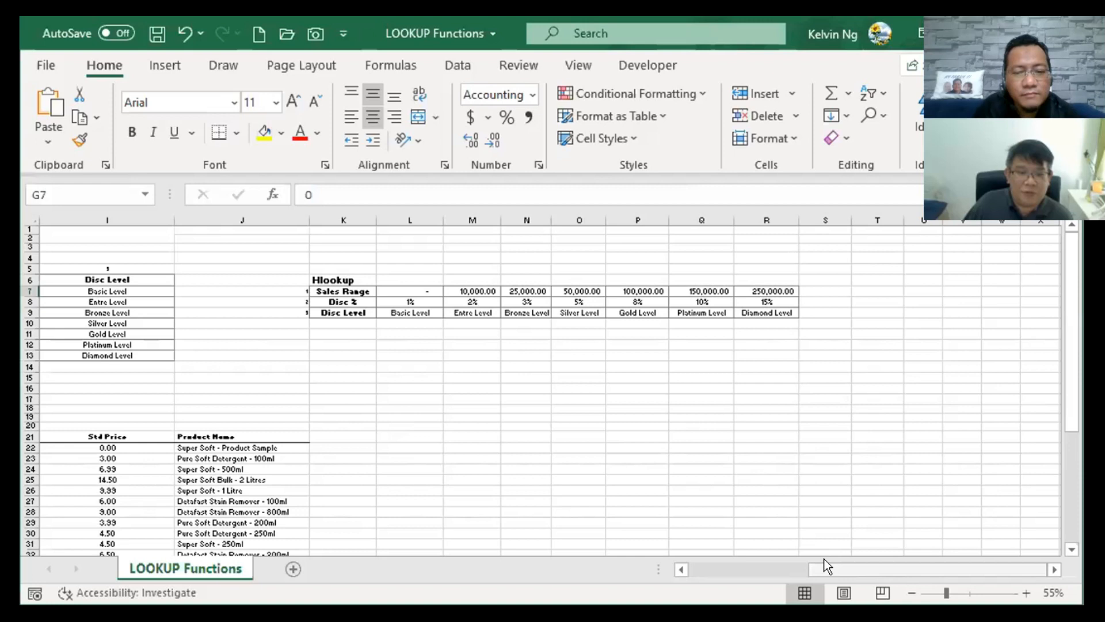
drag(762, 562, 702, 553)
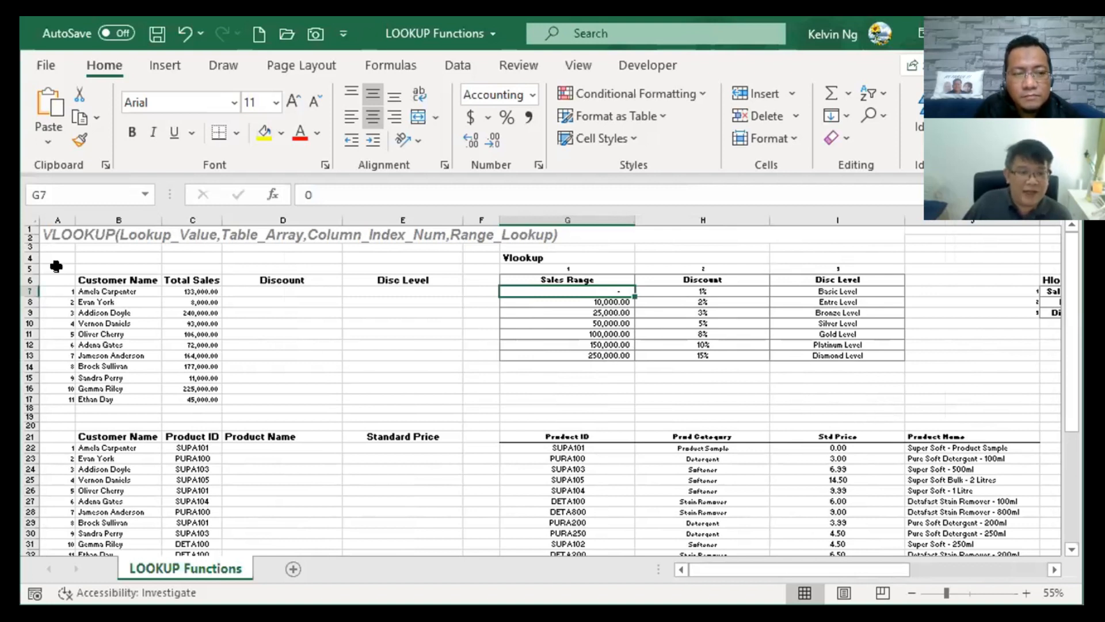
drag(573, 281, 830, 359)
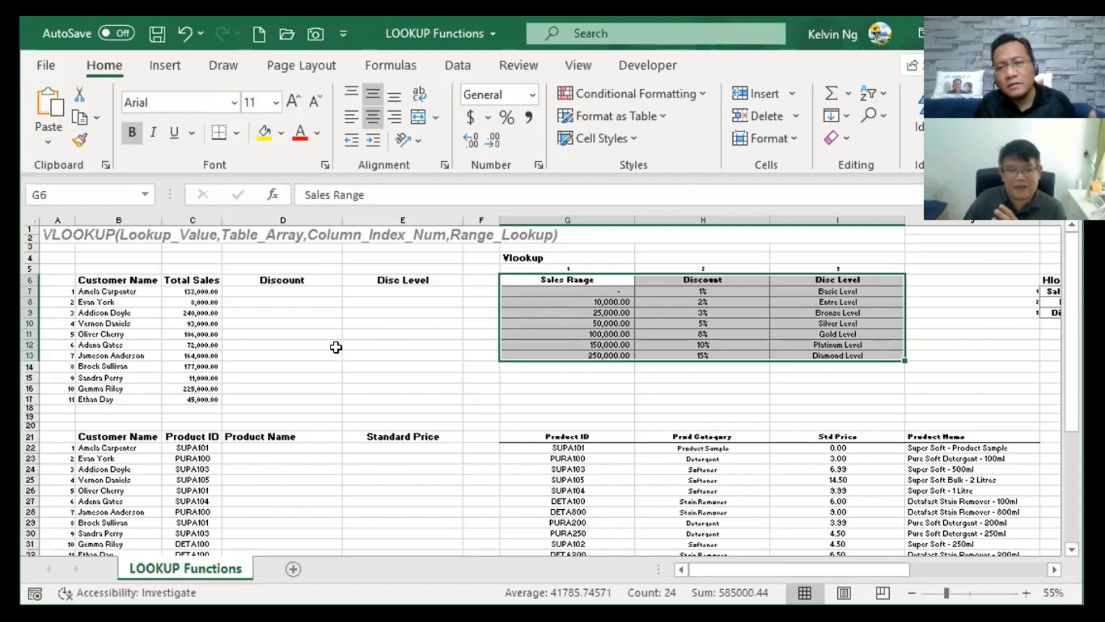
click(200, 291)
drag(607, 274, 809, 351)
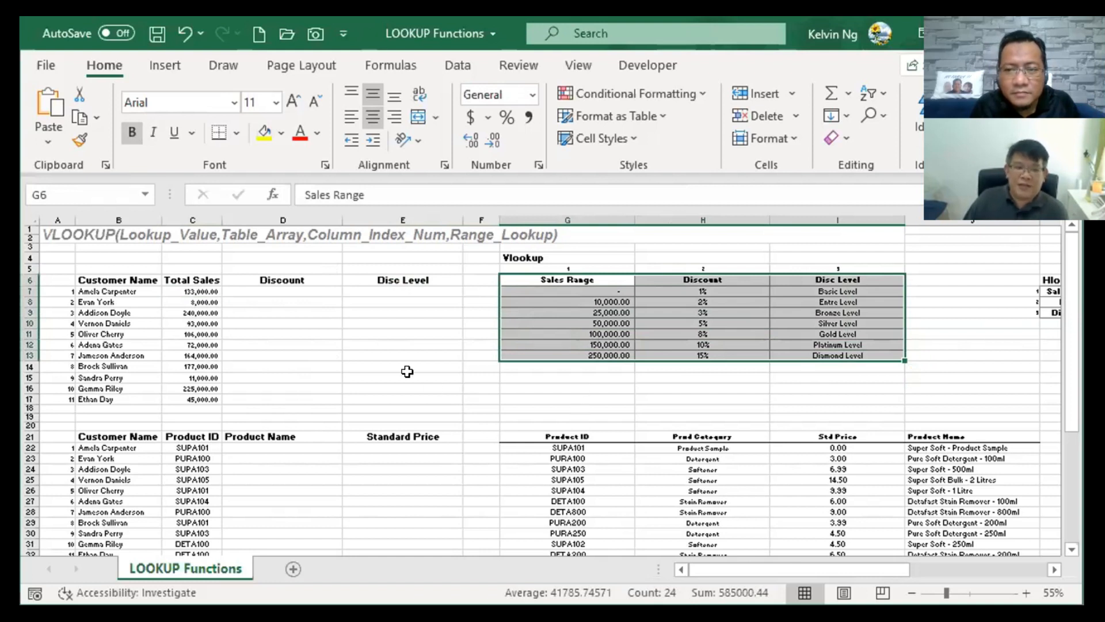
drag(601, 280, 610, 355)
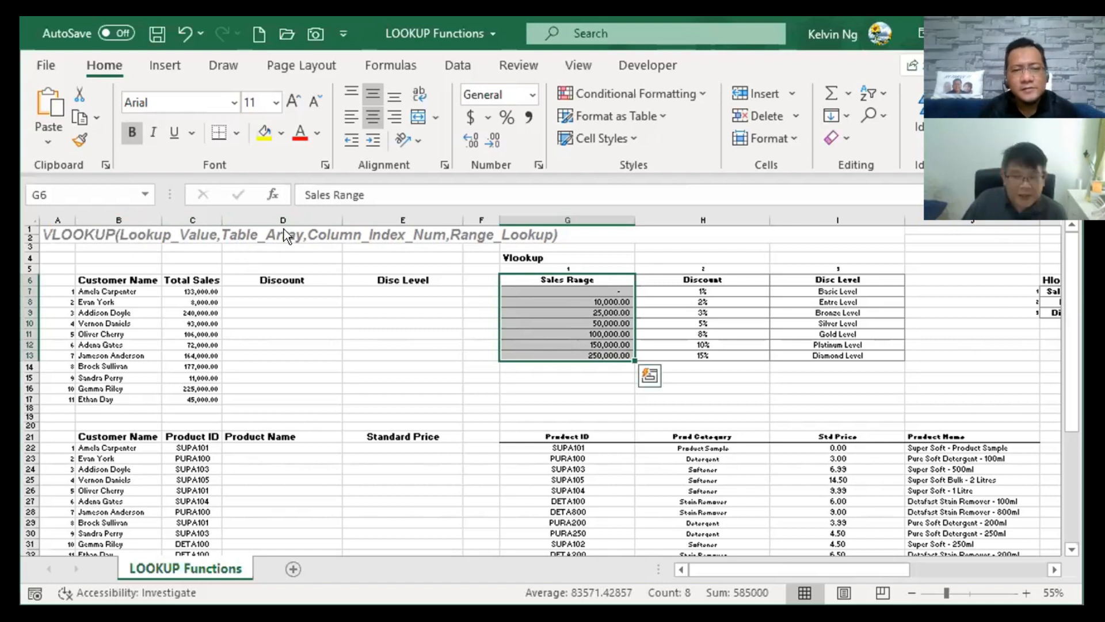
key(shift+Right)
key(shift+Right)
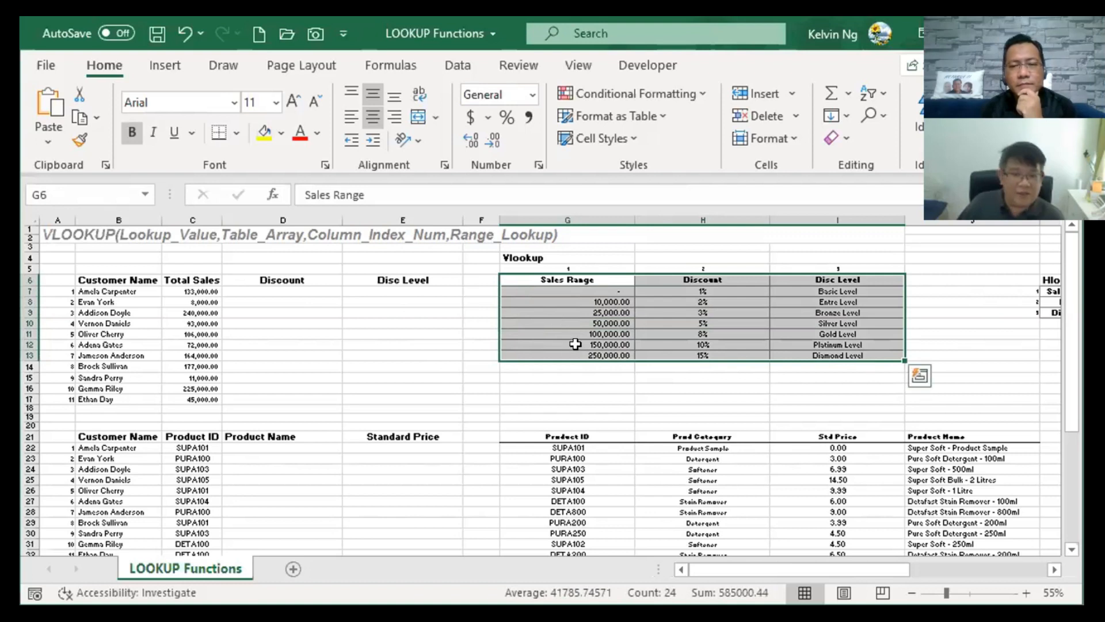
click(711, 312)
drag(567, 281, 576, 345)
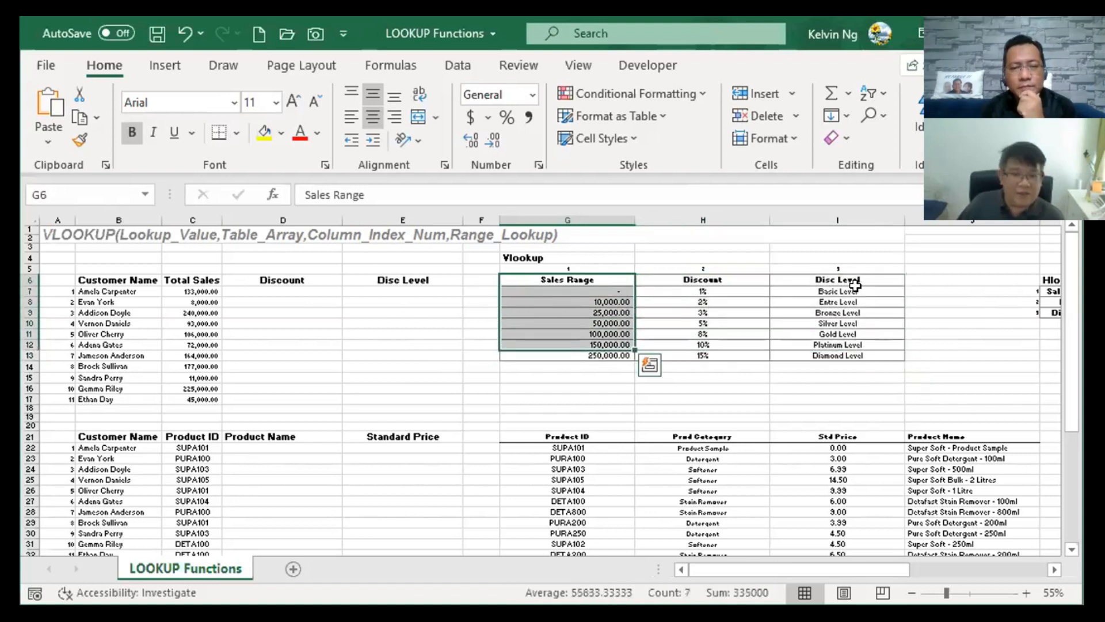
drag(703, 281, 703, 345)
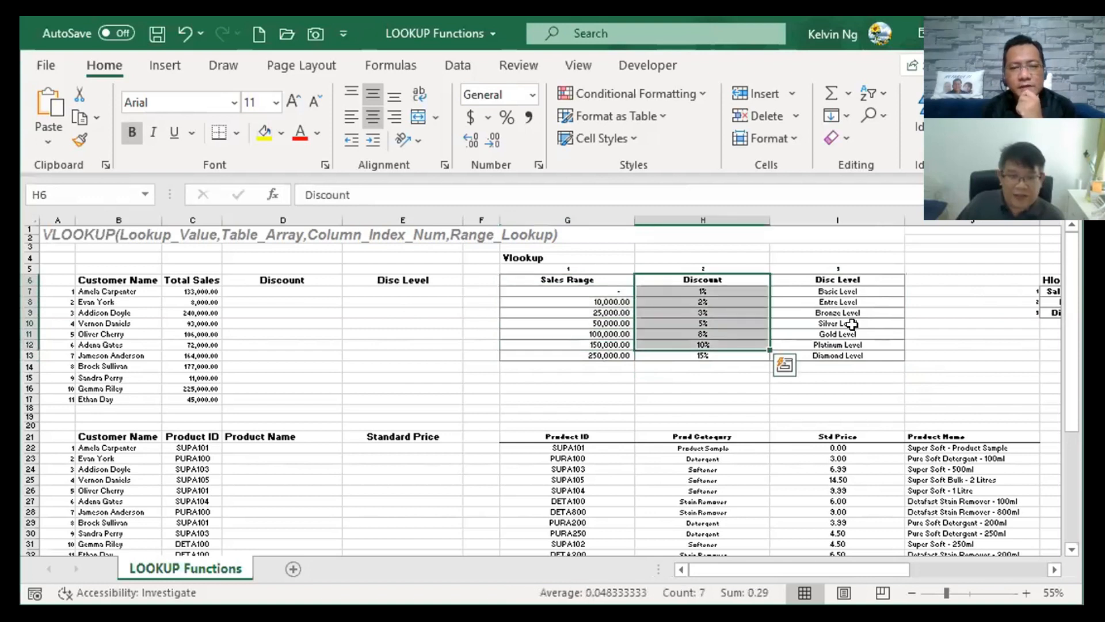
drag(838, 281, 838, 334)
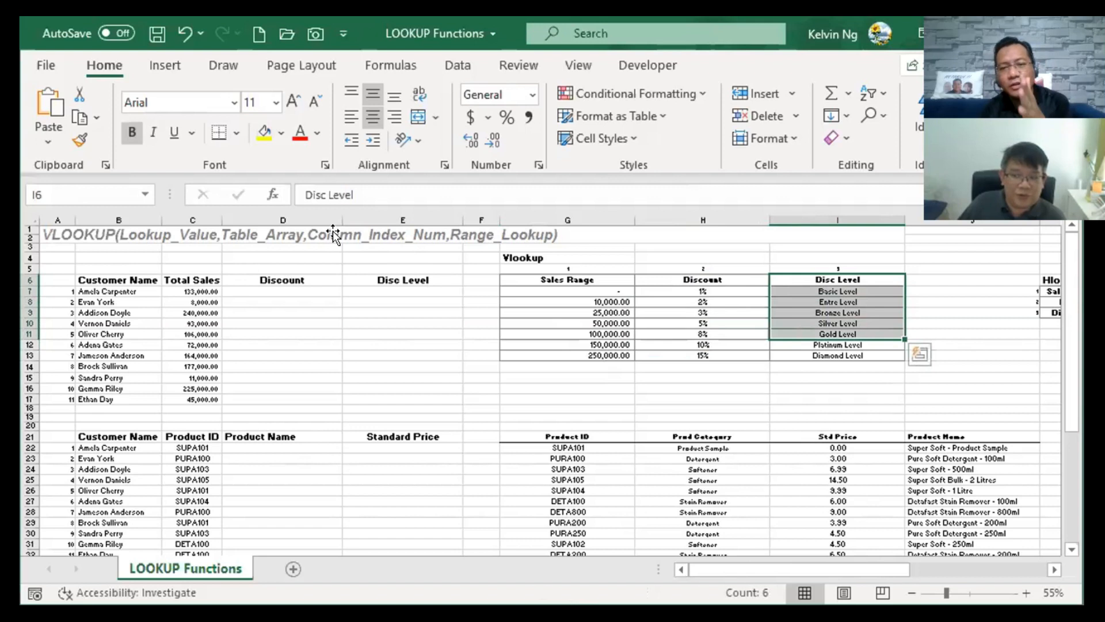
key(Left)
key(ctrl+shift+Down)
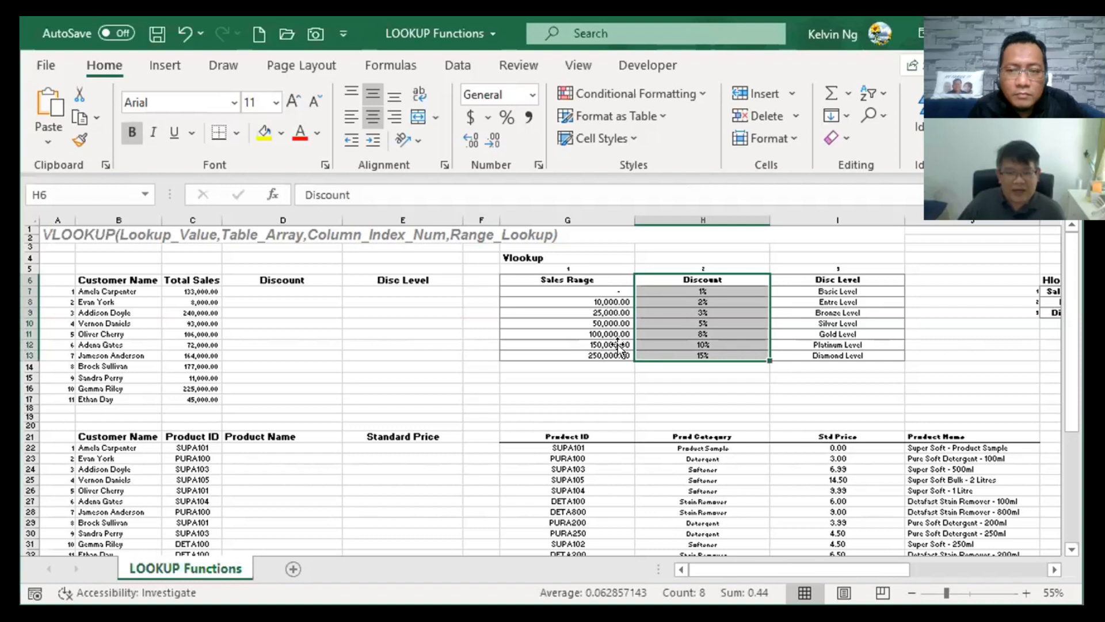
drag(612, 292, 612, 356)
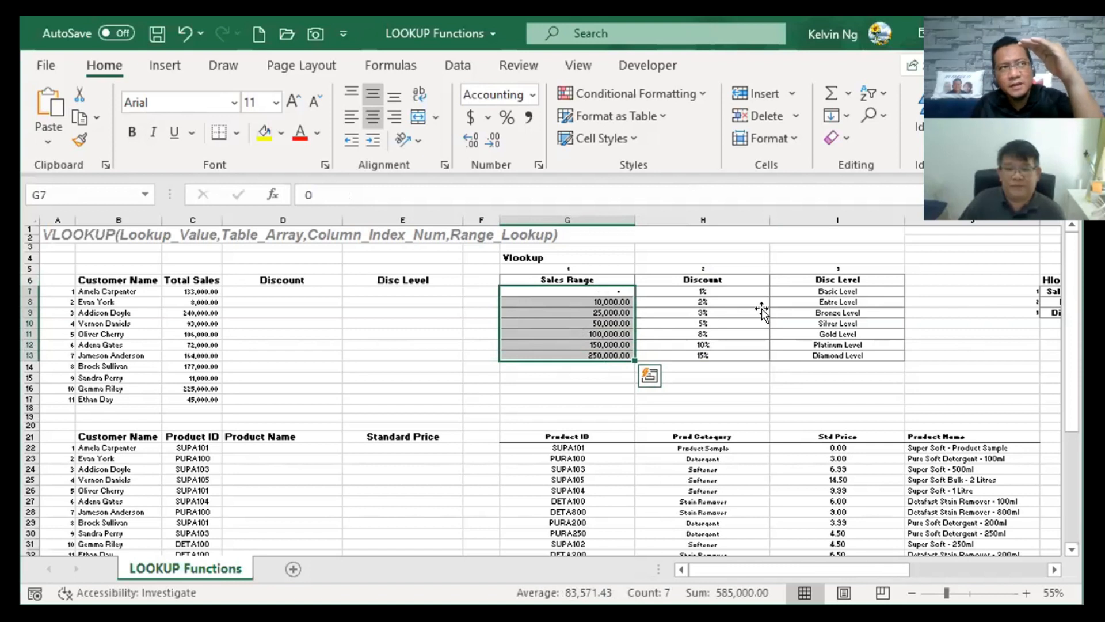
click(703, 334)
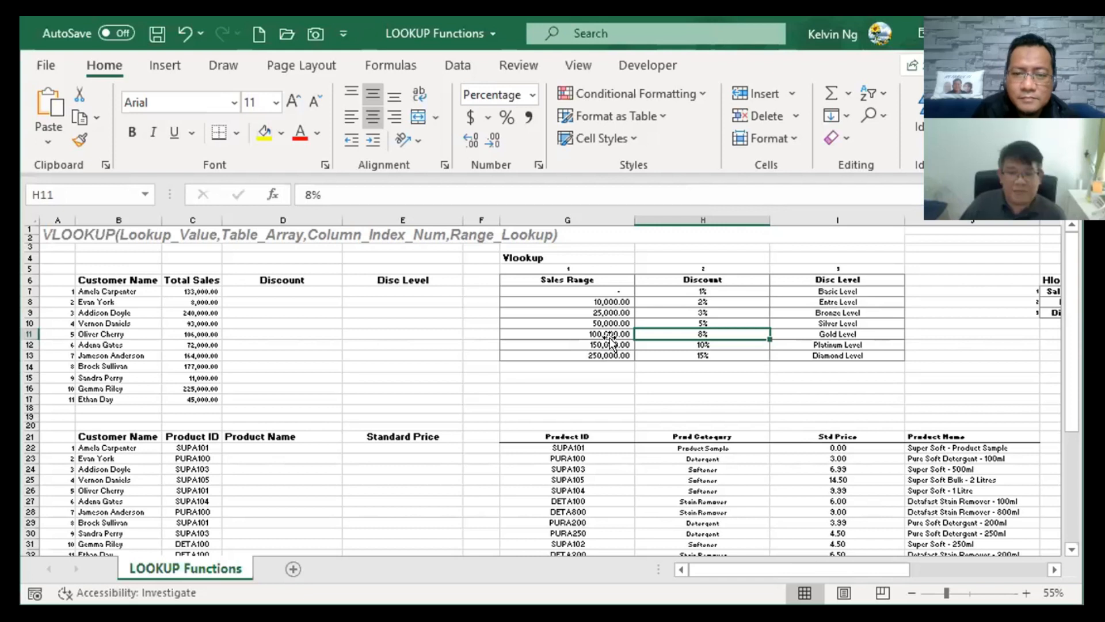
click(718, 344)
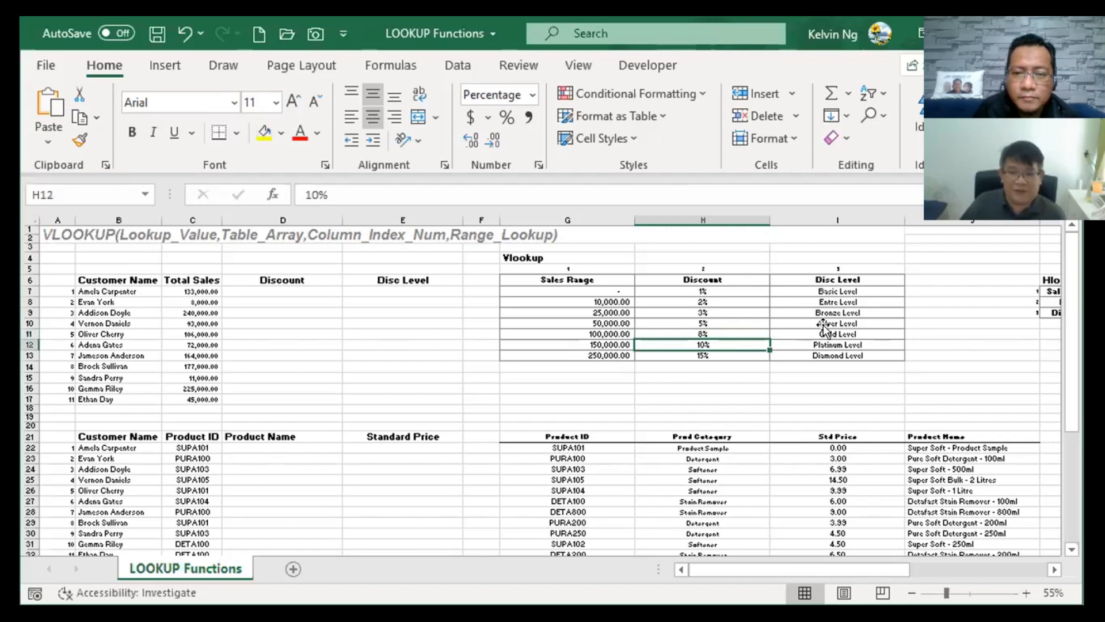
drag(576, 334, 827, 335)
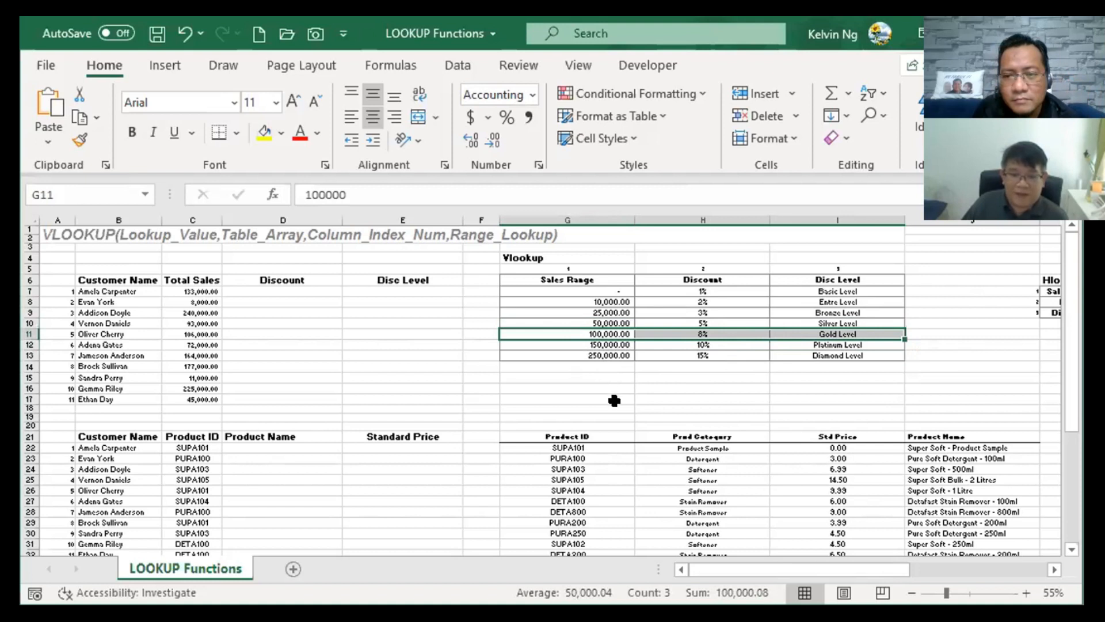
click(716, 354)
drag(594, 356, 807, 352)
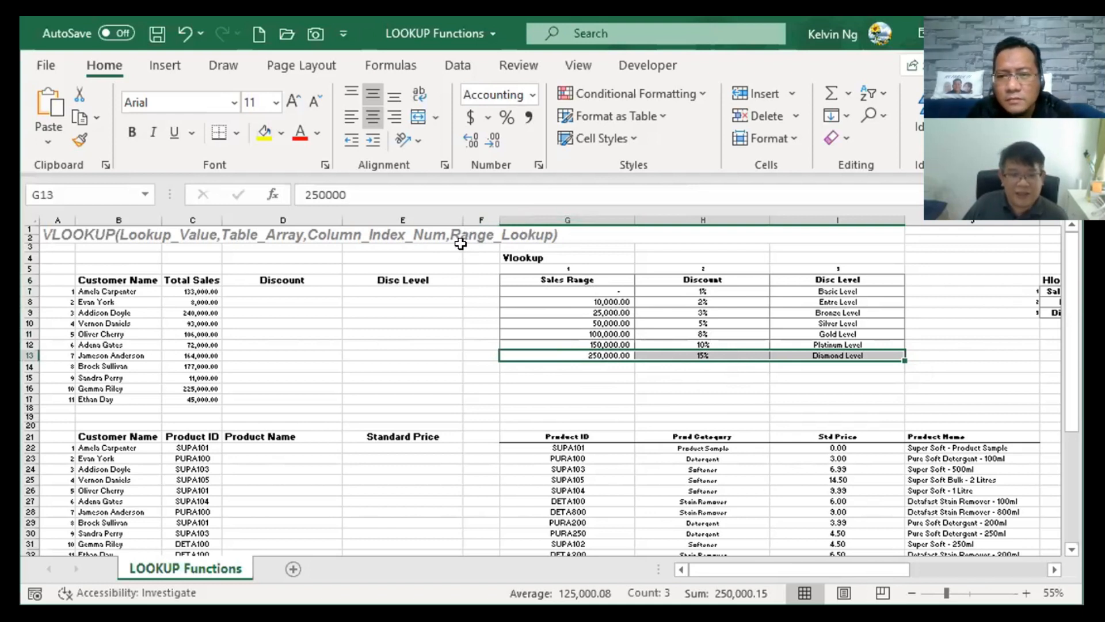
click(206, 289)
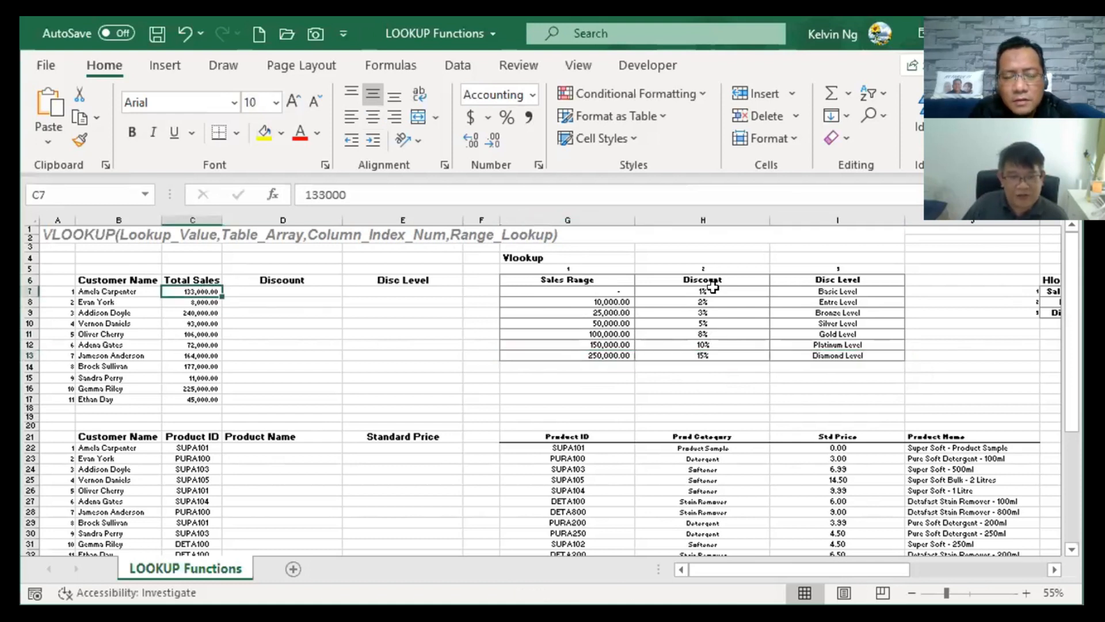
drag(599, 291, 587, 354)
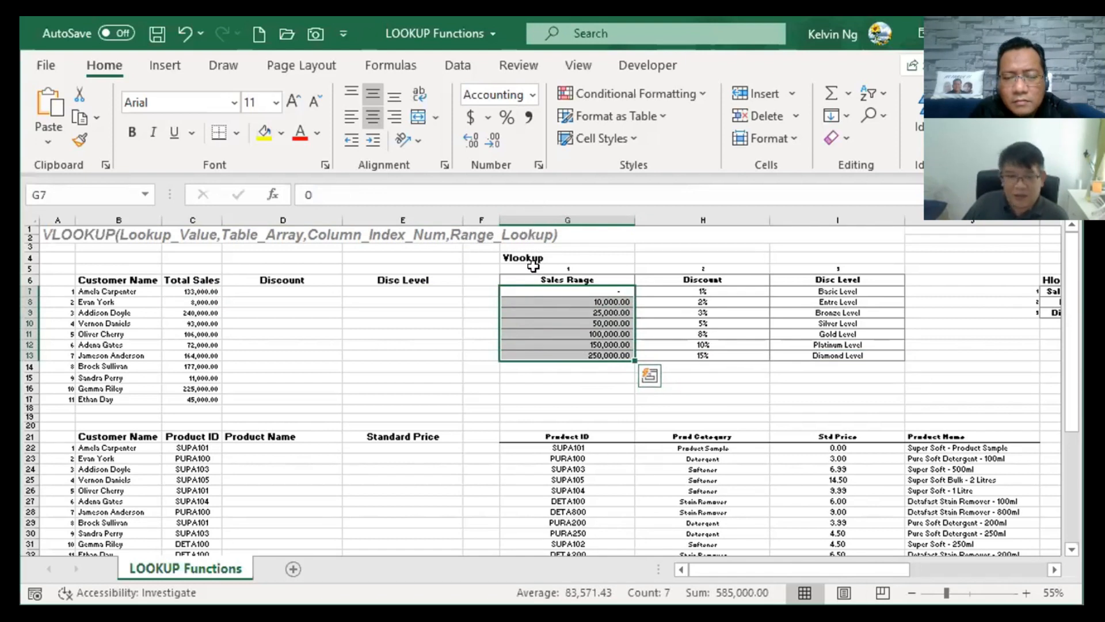
click(593, 399)
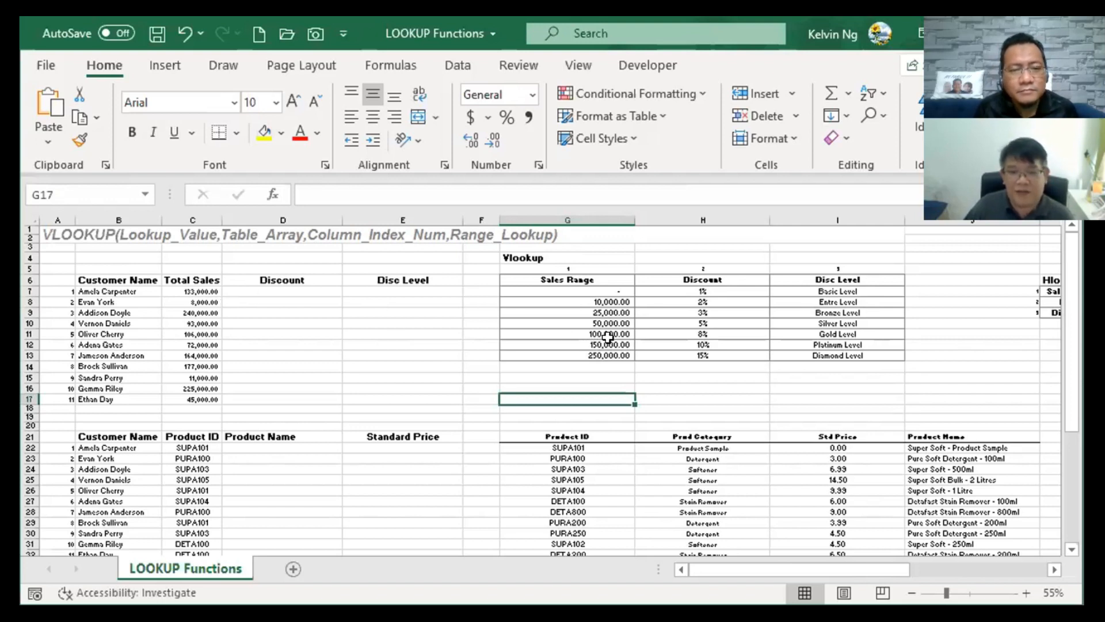
drag(604, 332, 791, 326)
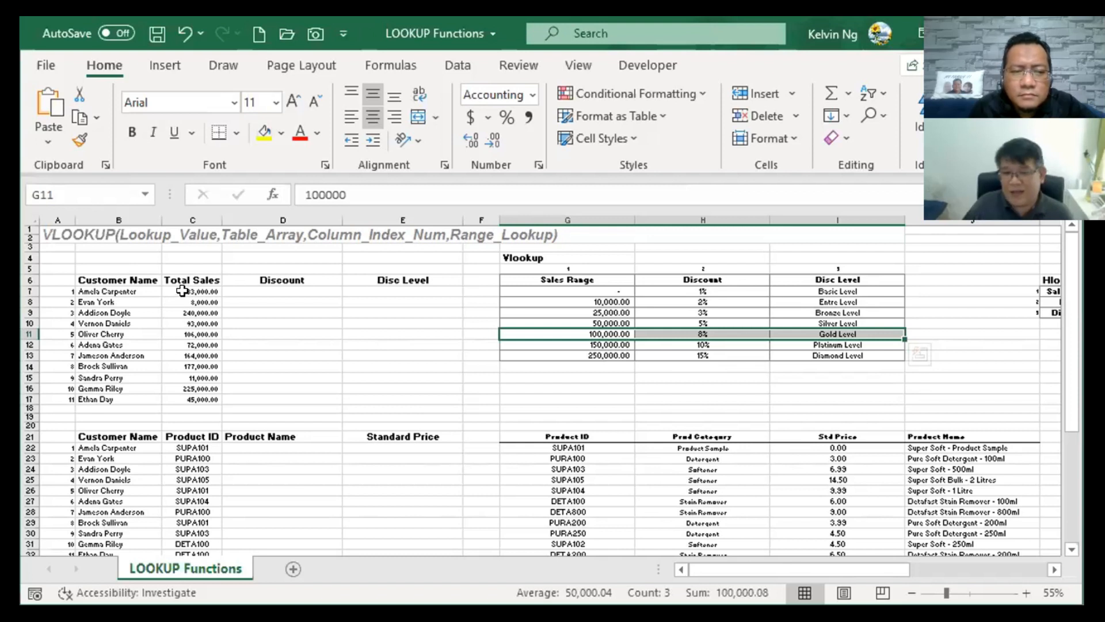
key(ctrl+Home)
key(ctrl+Down)
key(ctrl+Right)
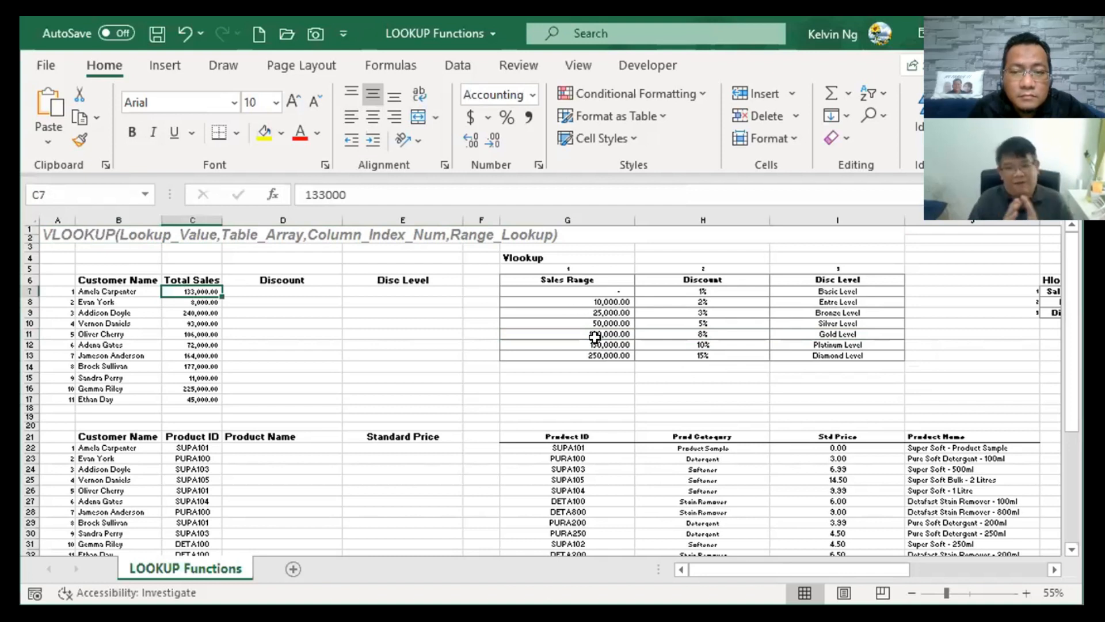
drag(595, 280, 595, 356)
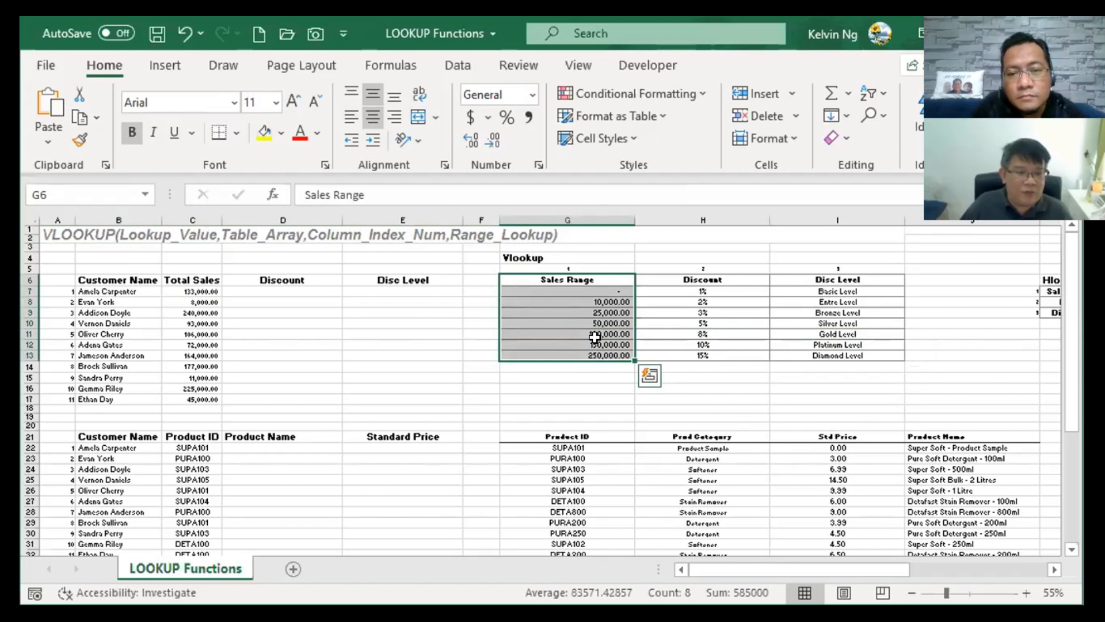
mouse_move(595, 337)
mouse_down()
mouse_move(930, 353)
mouse_move(606, 355)
mouse_up()
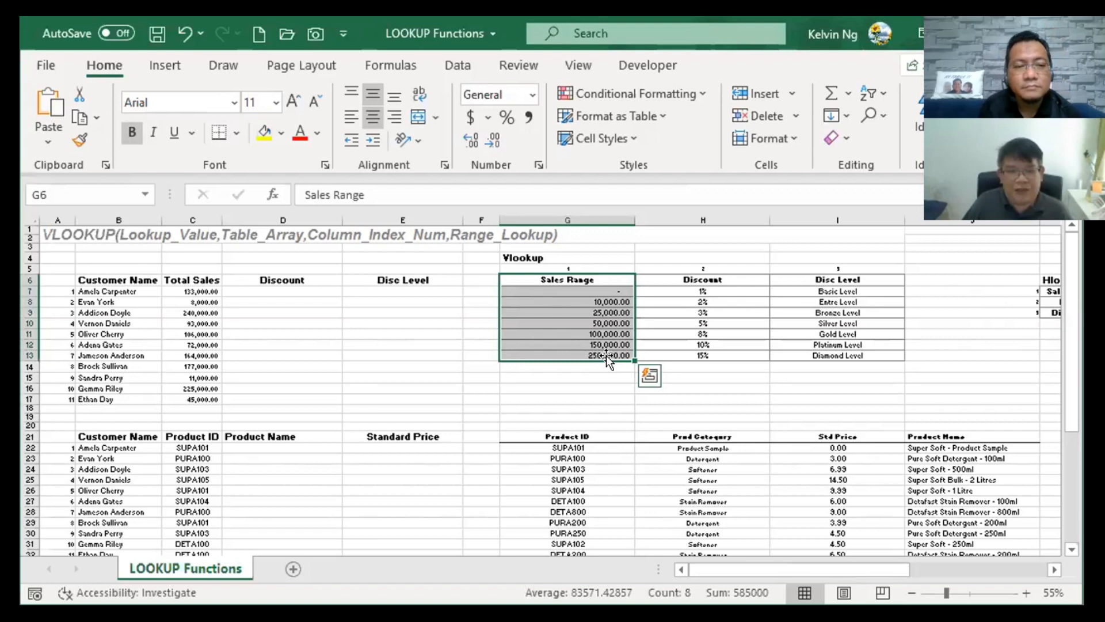
click(199, 291)
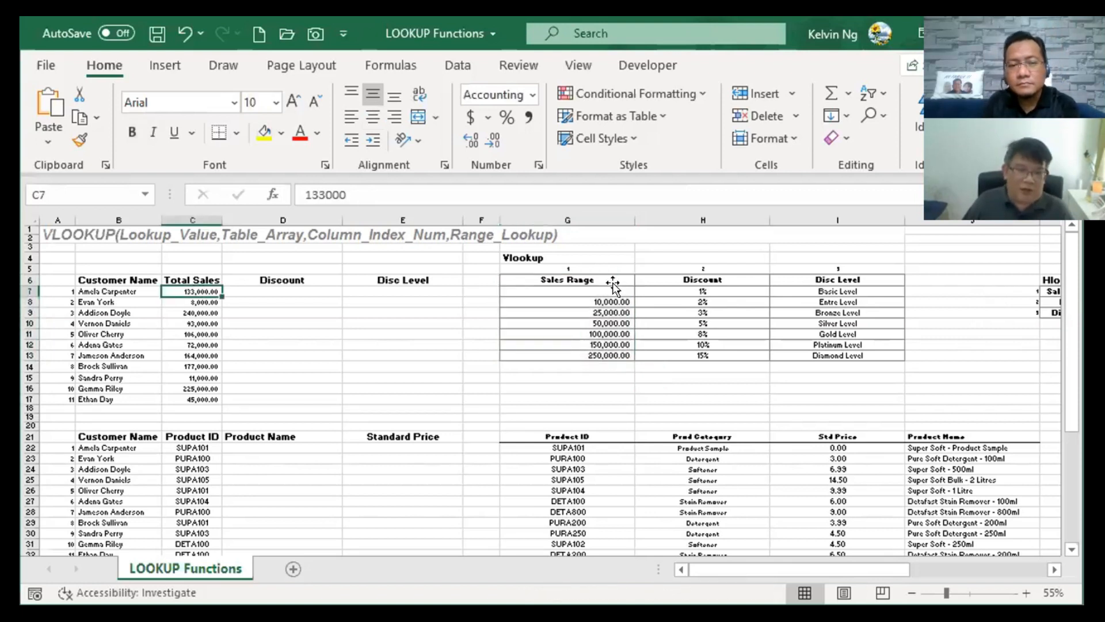
drag(632, 283, 892, 355)
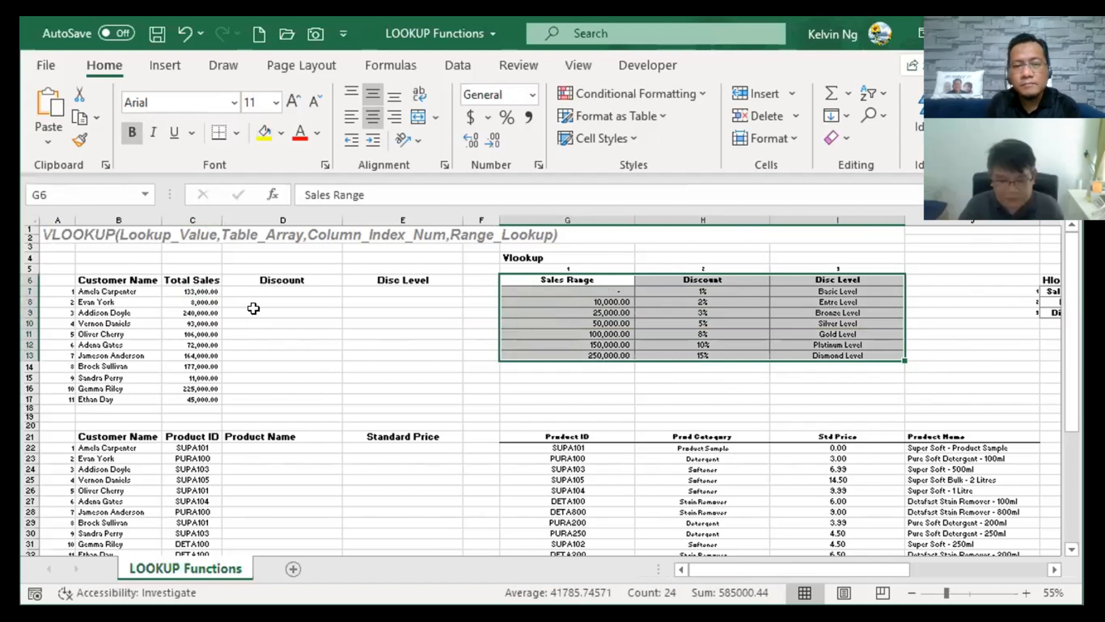
Name the Vlookup table G6:I13 'discountTable' using Alt+F3.
key(alt+F3)
text(di)
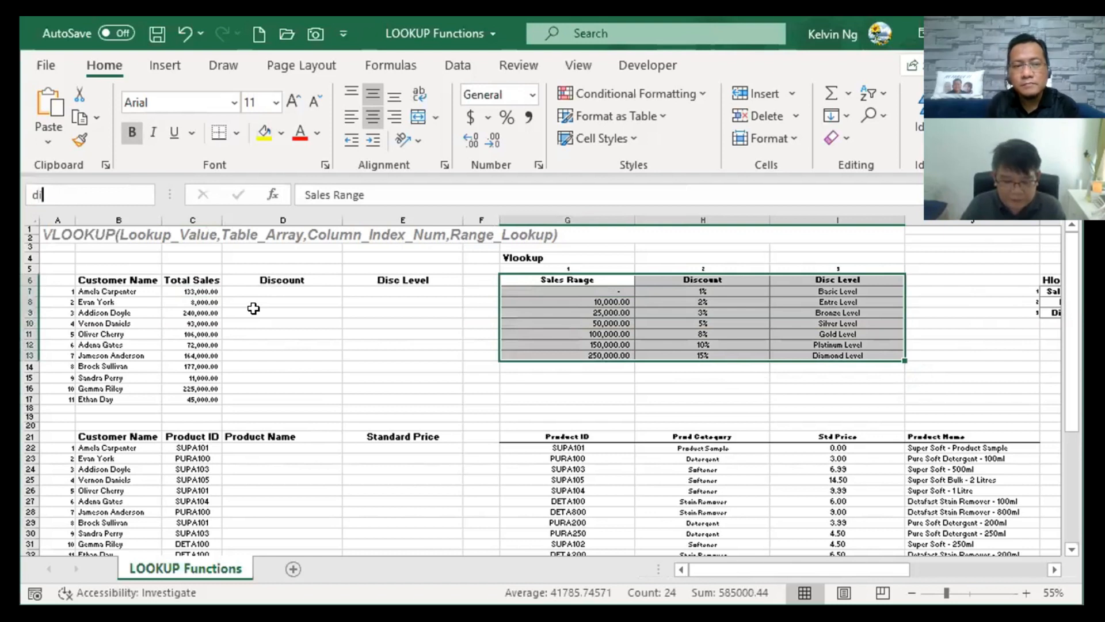
text(scount)
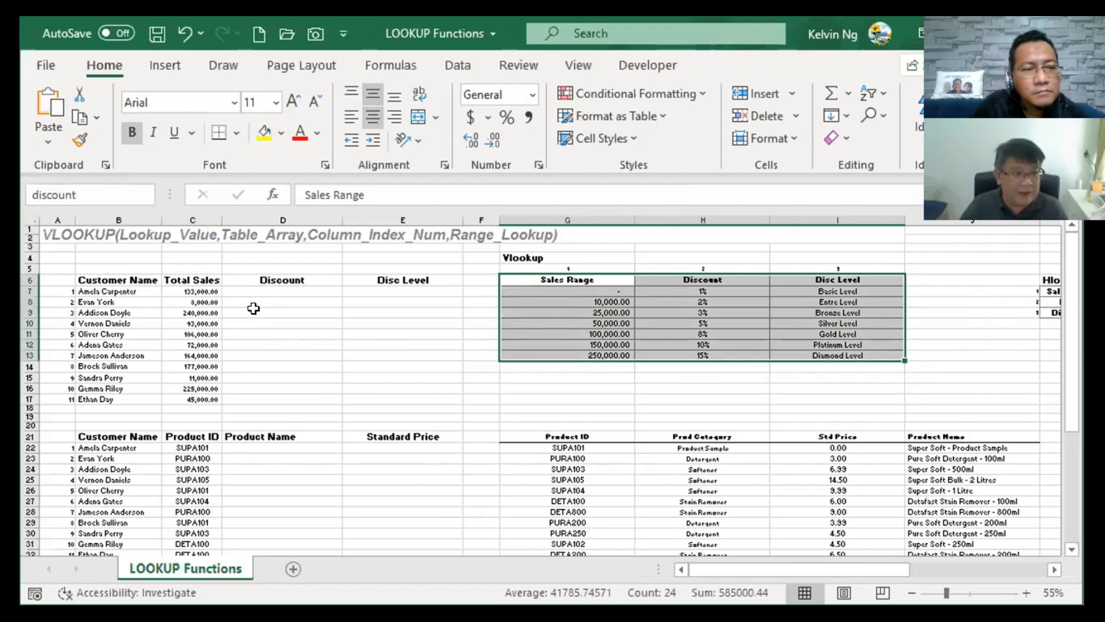
text(Table)
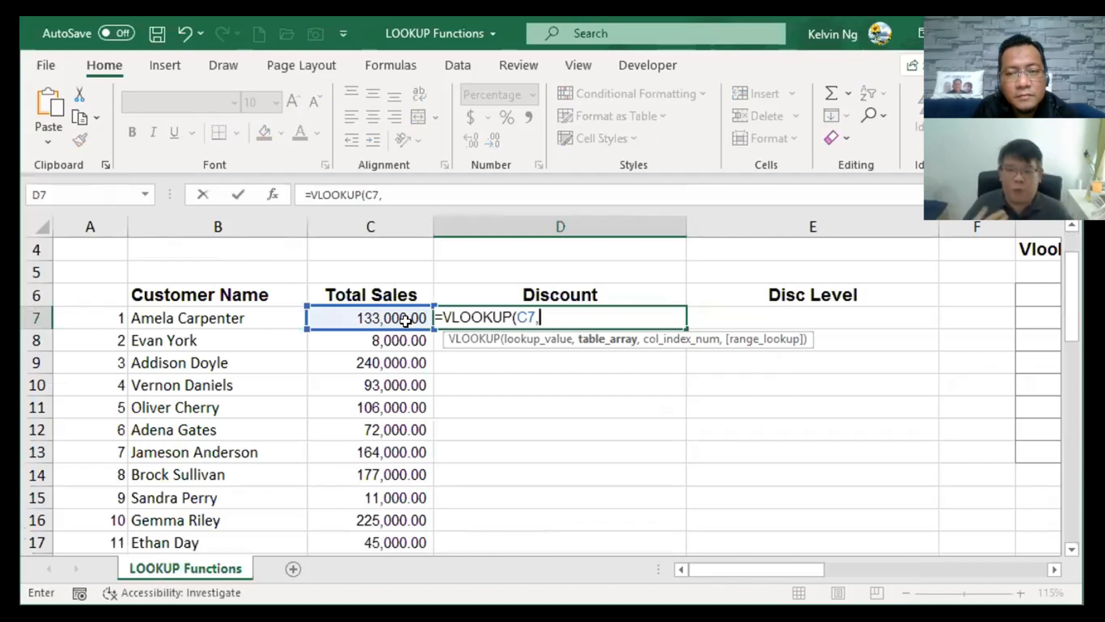
Complete D7's formula as =VLOOKUP(C7,discountTable,2,TRUE) with approximate match.
text(discountTable,2,)
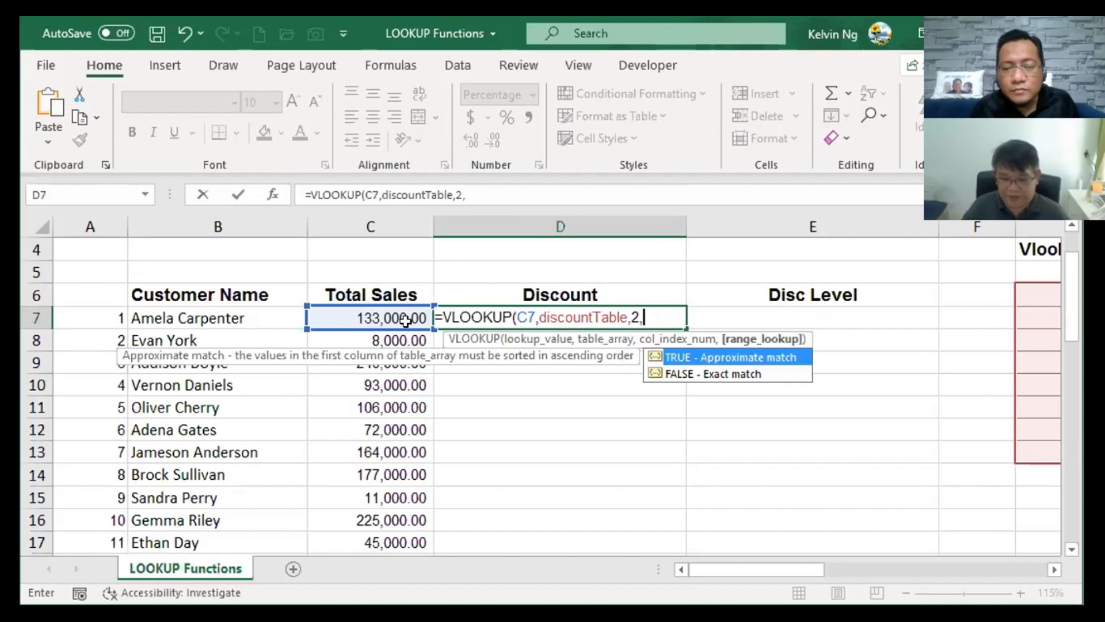
key(Tab)
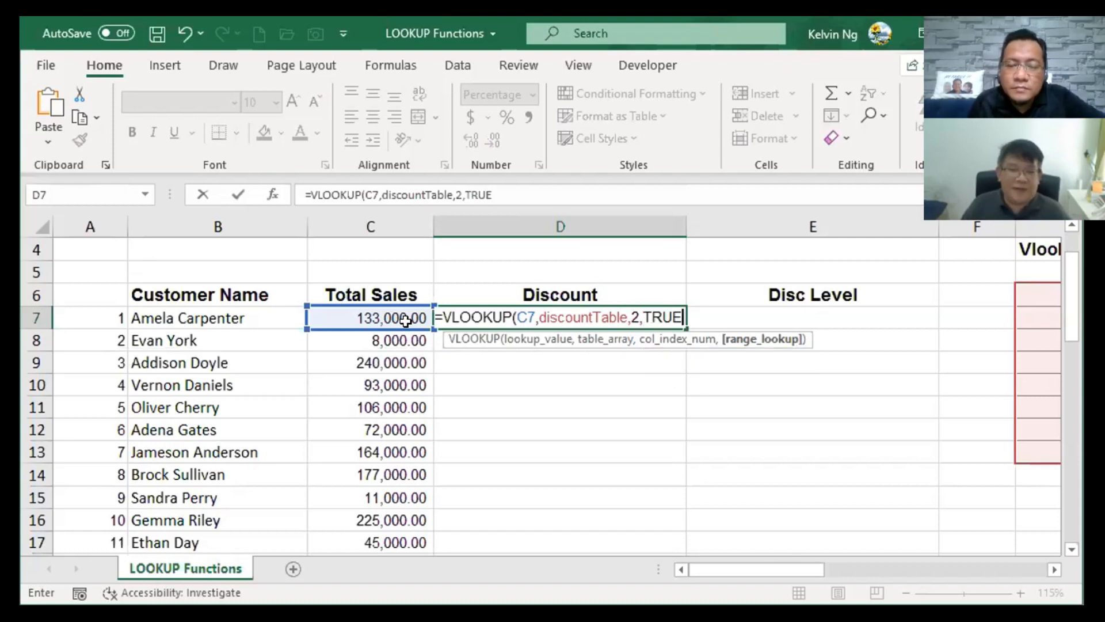
text())
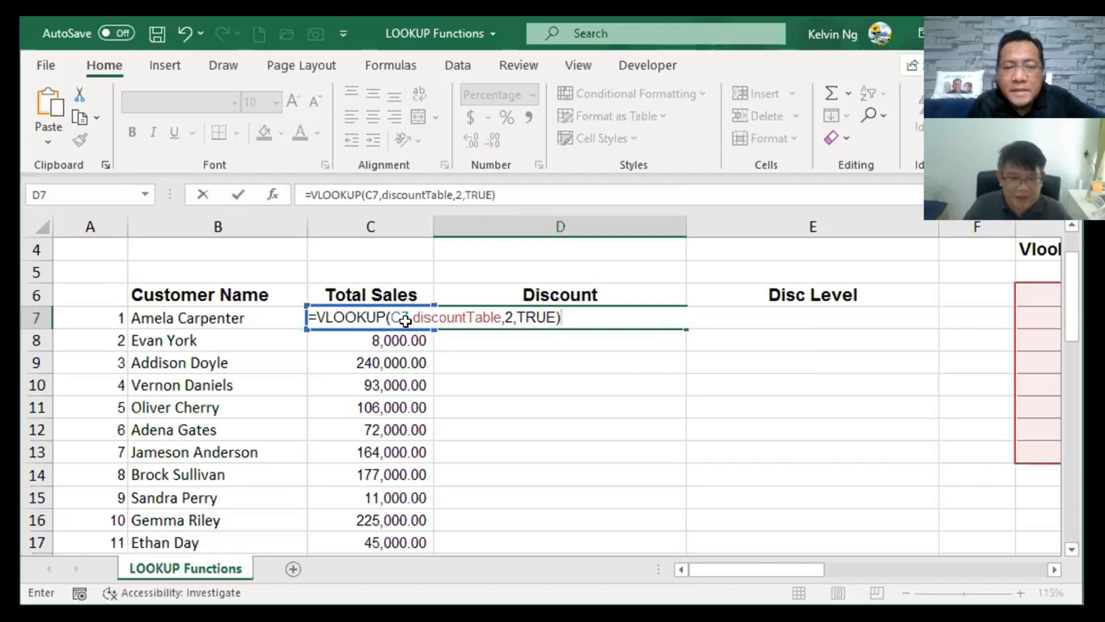
Rework D7's last argument and commit =VLOOKUP(C7,discountTable,2,TRUE).
key(BackSpace)
key(BackSpace)
key(BackSpace)
key(BackSpace)
key(BackSpace)
key(BackSpace)
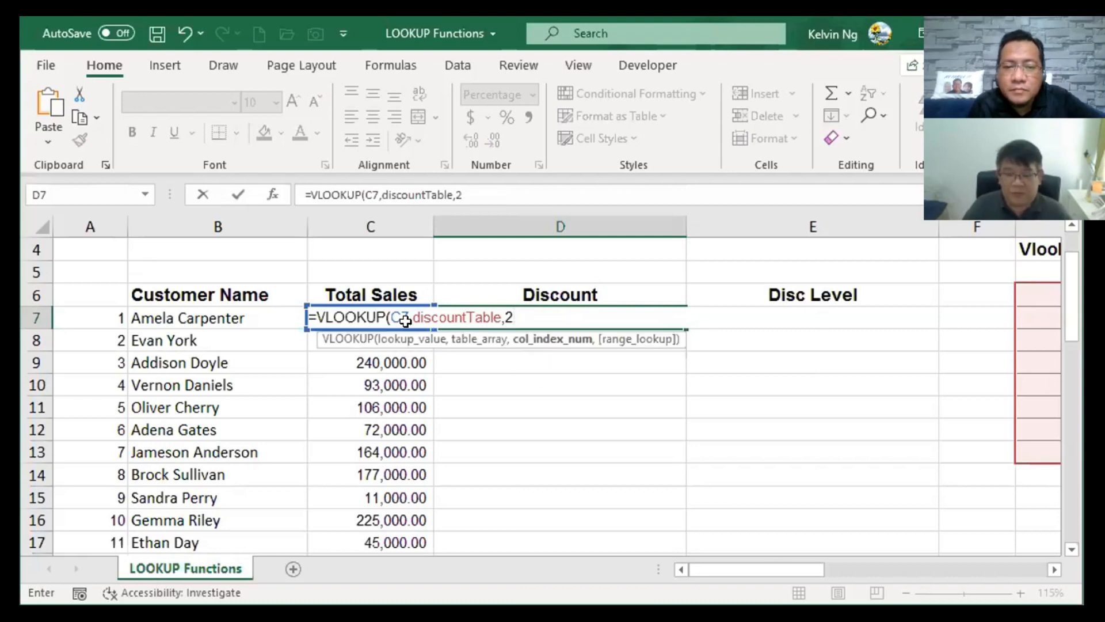
text(,0)
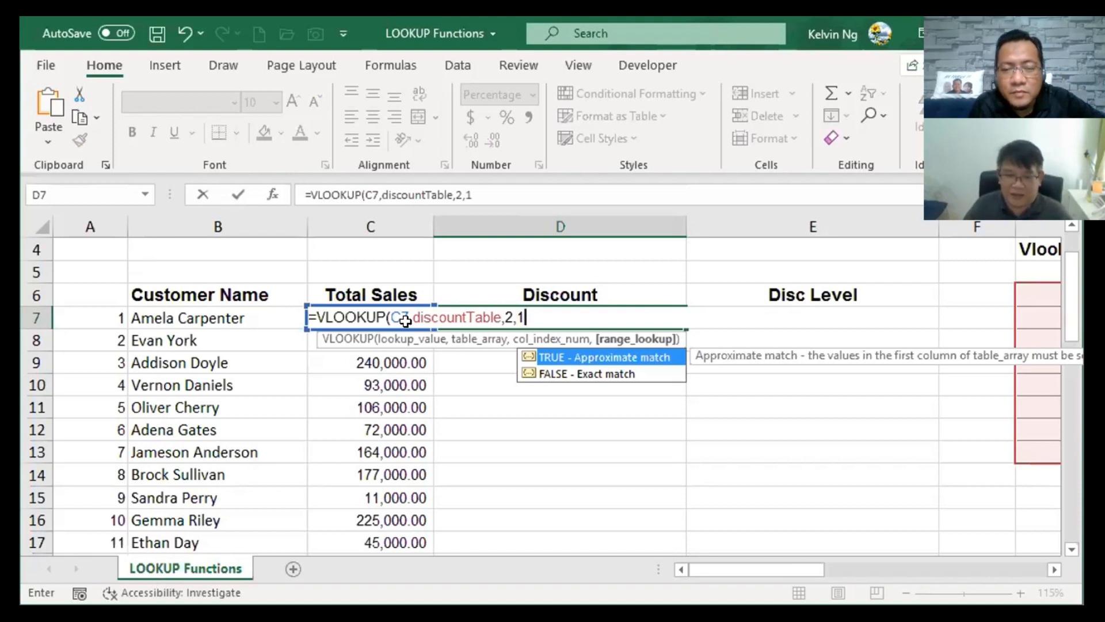
key(BackSpace)
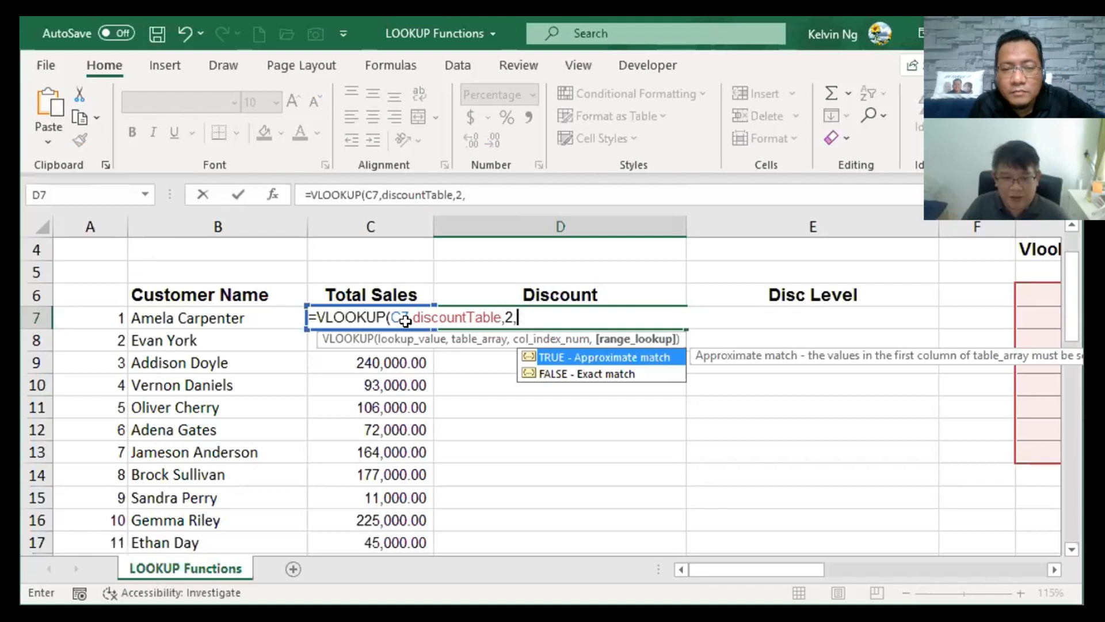
key(Tab)
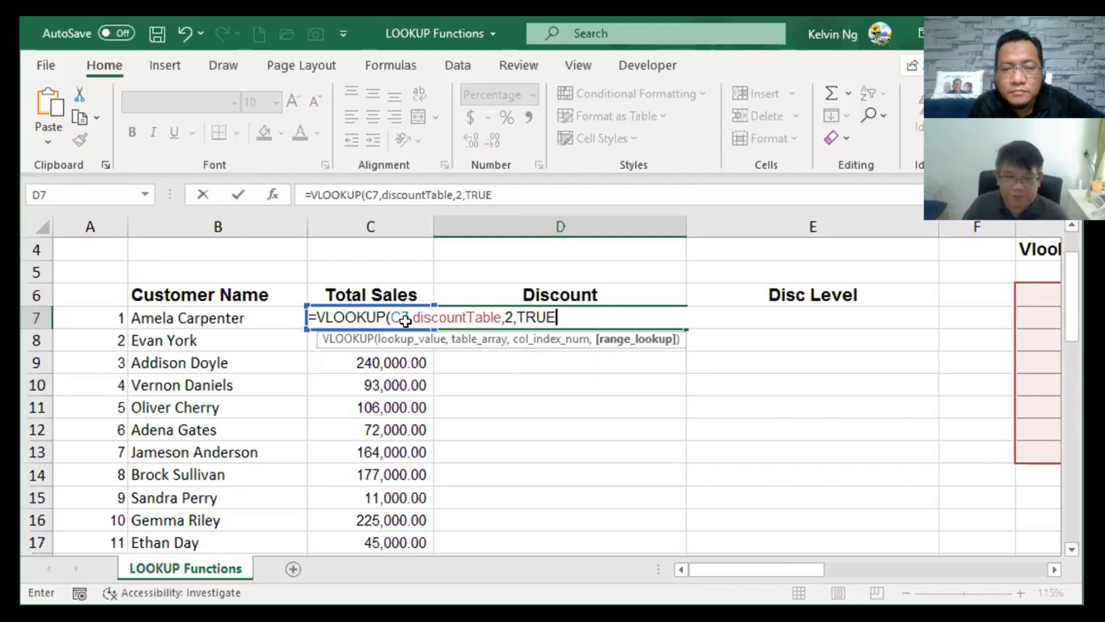
text())
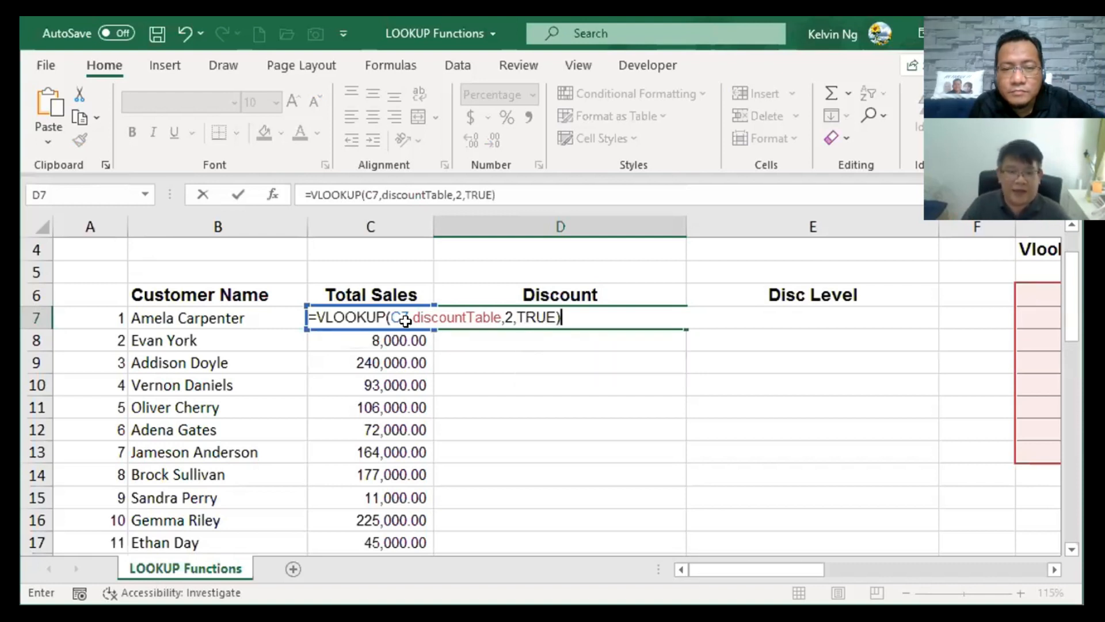
key(Return)
Copy D7's formula down through D17 with the fill handle, then reselect D7.
click(611, 321)
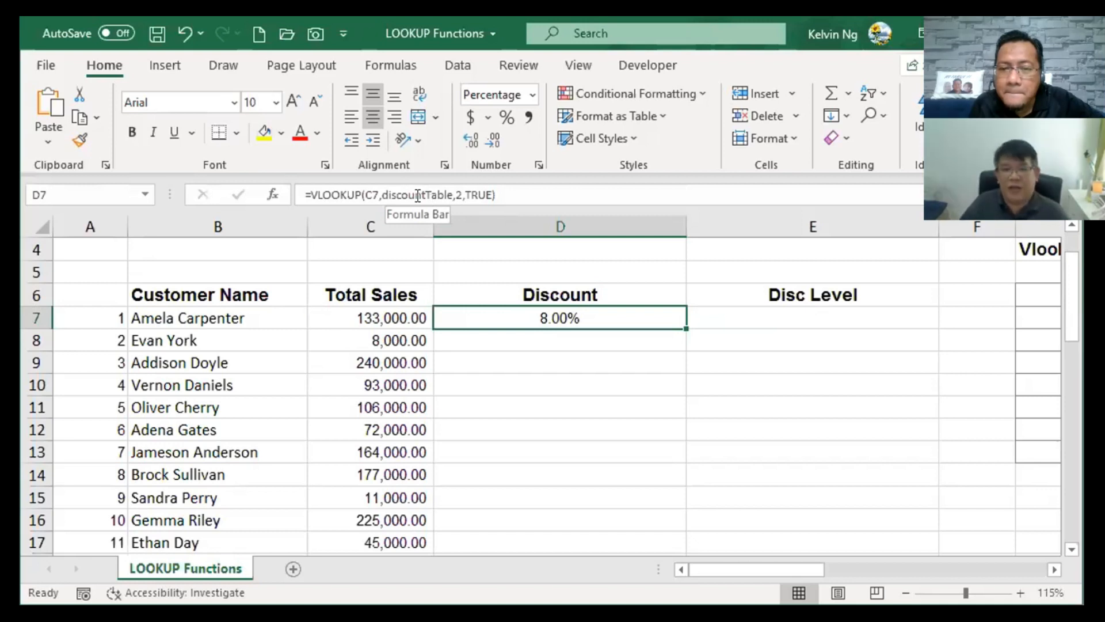
double_click(686, 327)
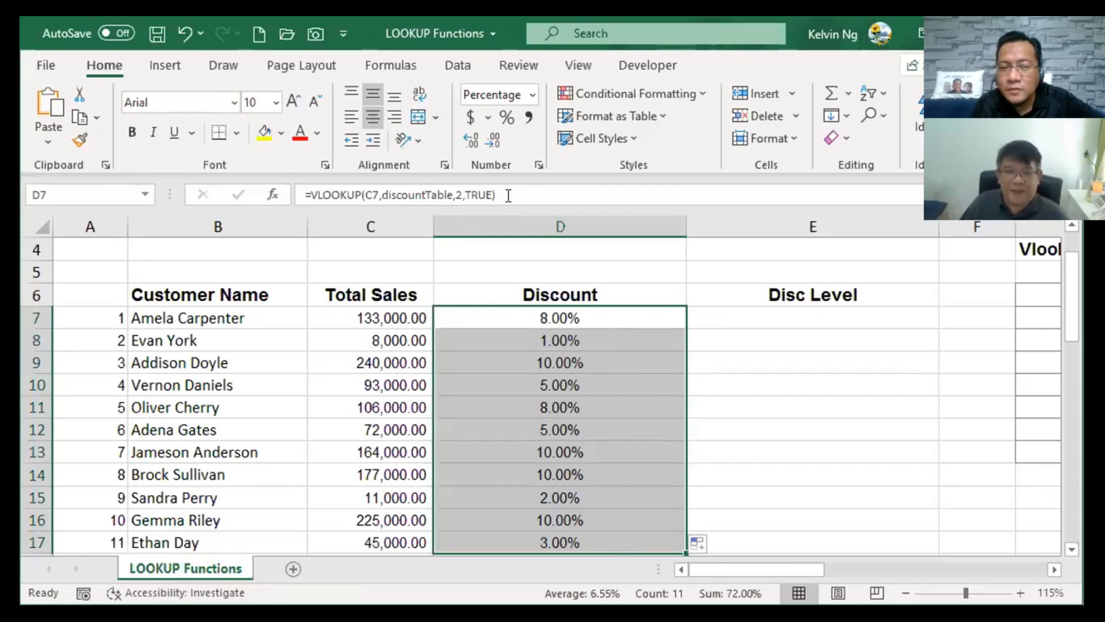
click(618, 312)
Replace TRUE with 1 in D7's formula and commit it, keeping the 8.00% discount.
double_click(619, 312)
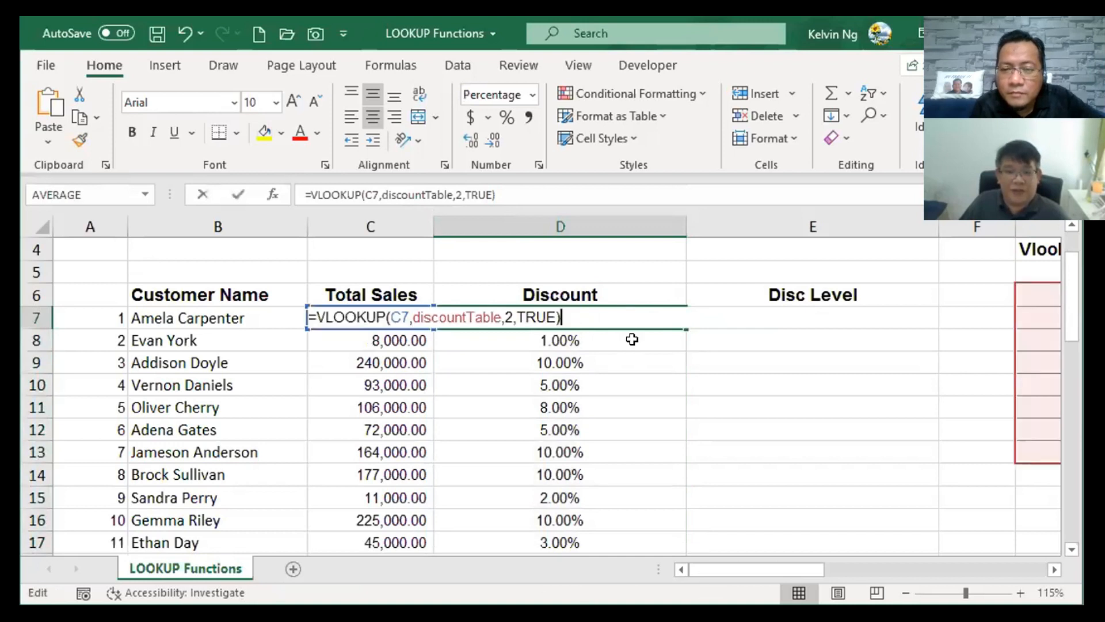
double_click(551, 313)
key(BackSpace)
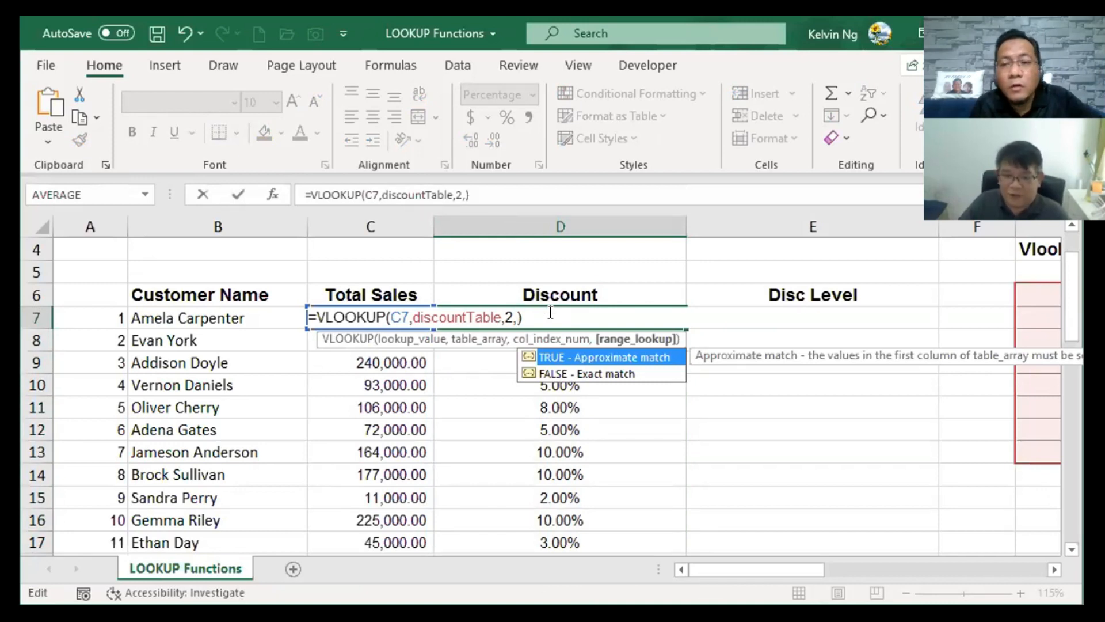
text(1)
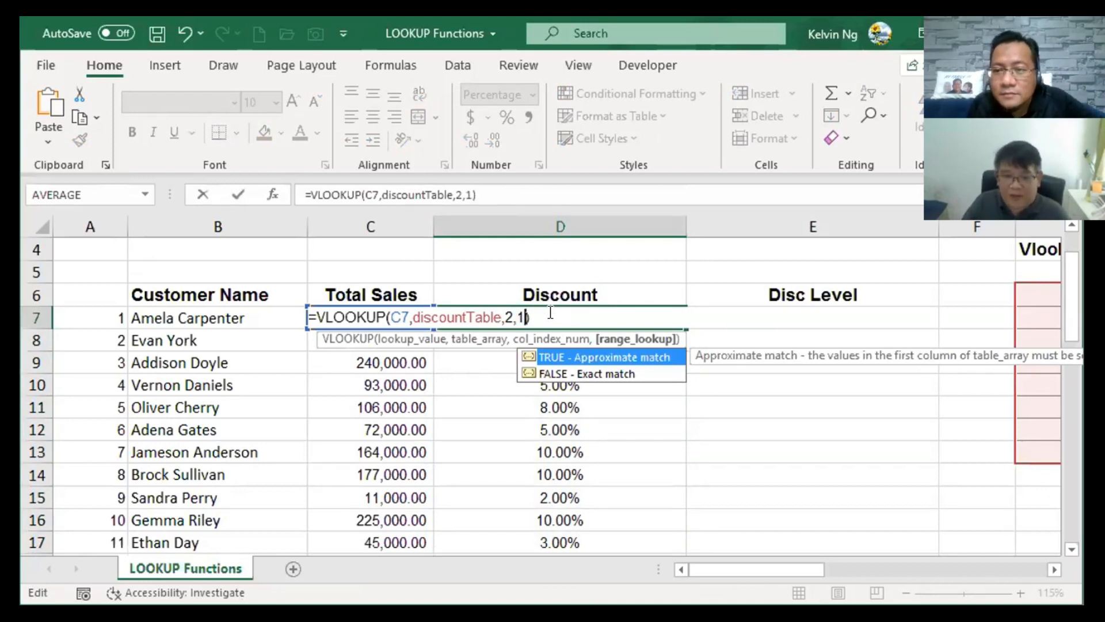
key(BackSpace)
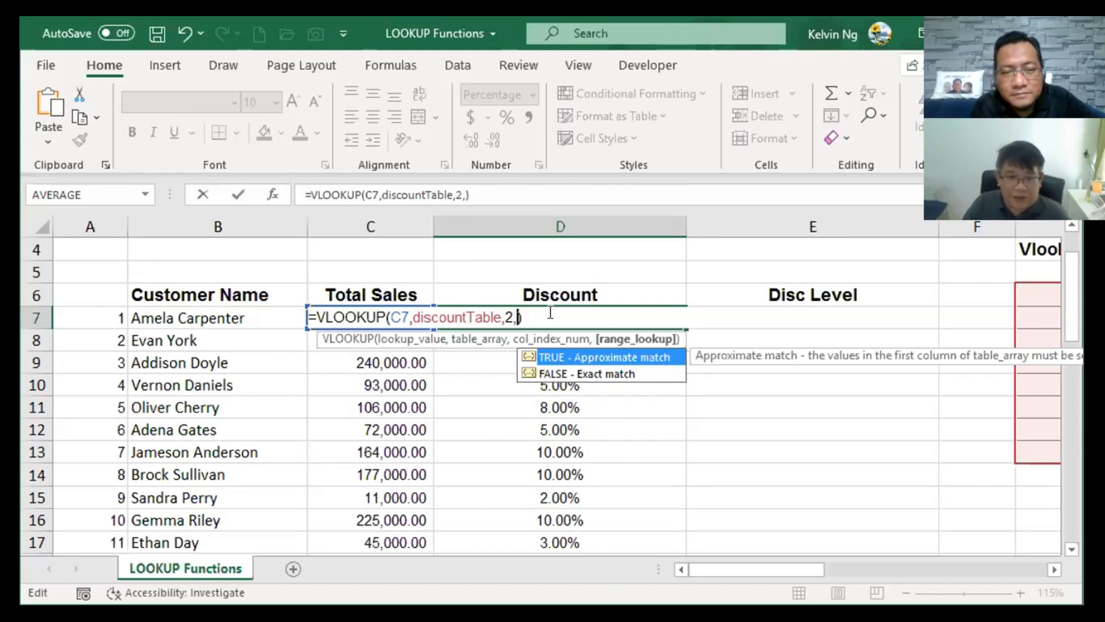
key(Return)
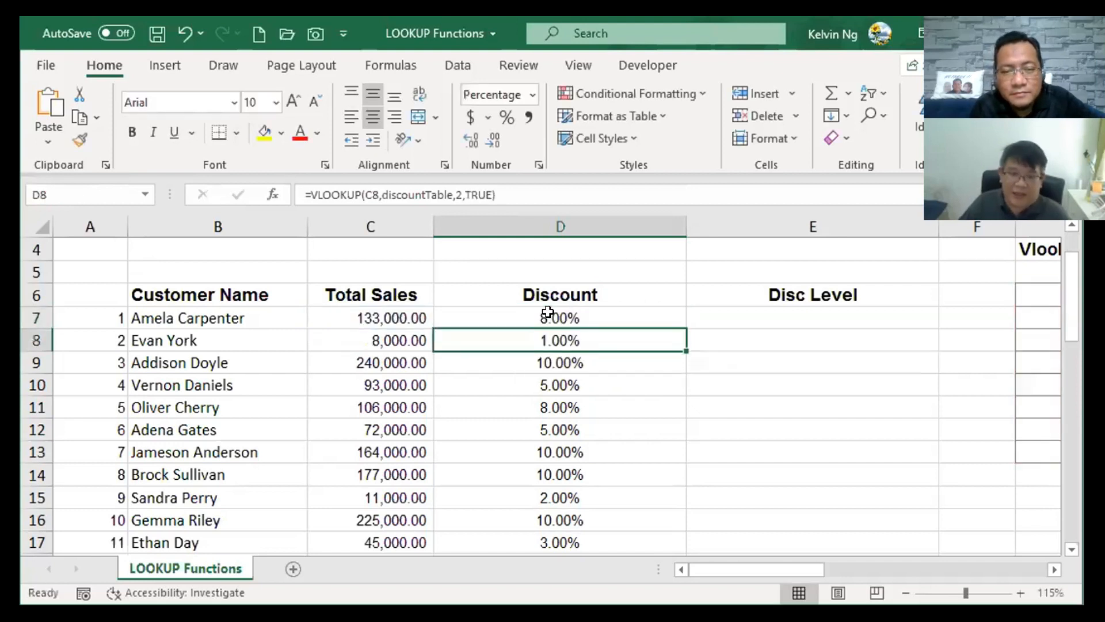
Reopen D7's formula and delete the 1 from the range_lookup argument.
double_click(547, 311)
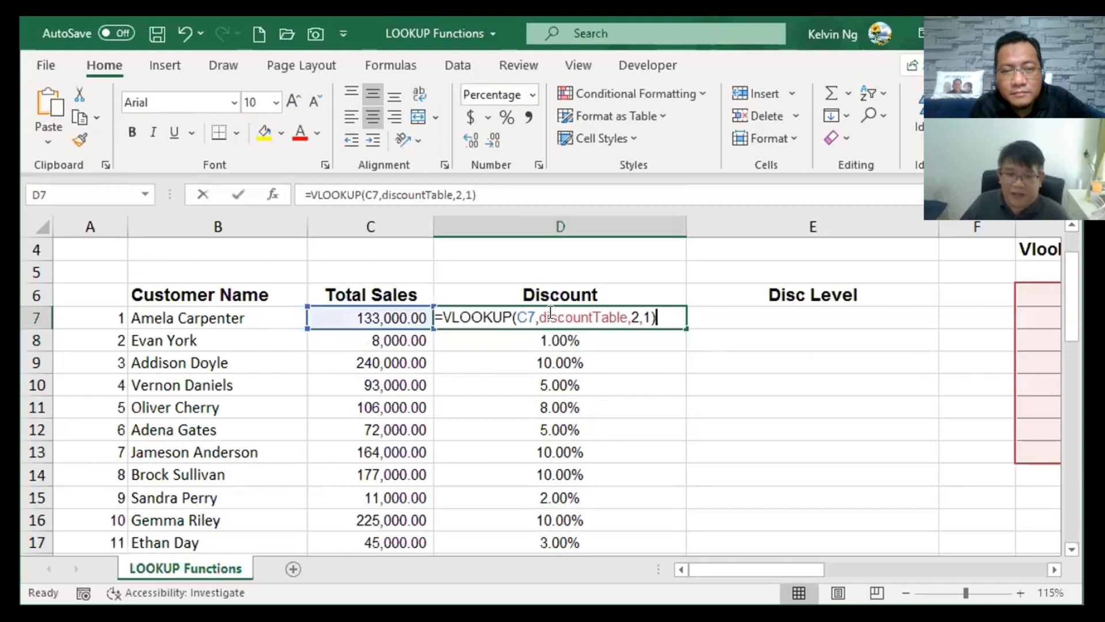
click(644, 318)
click(644, 318)
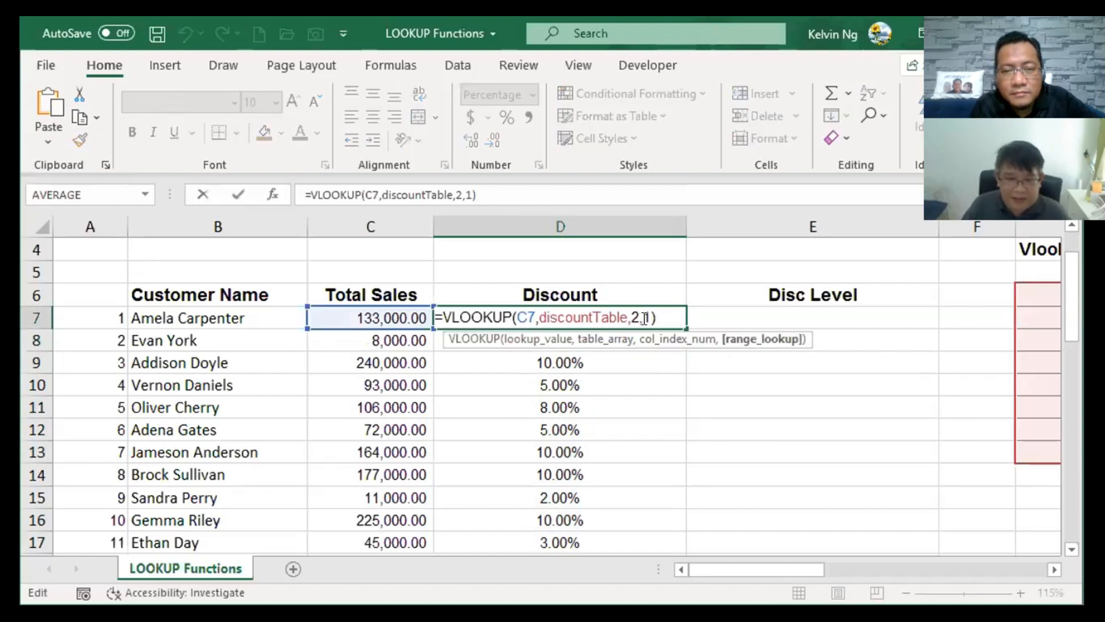
key(BackSpace)
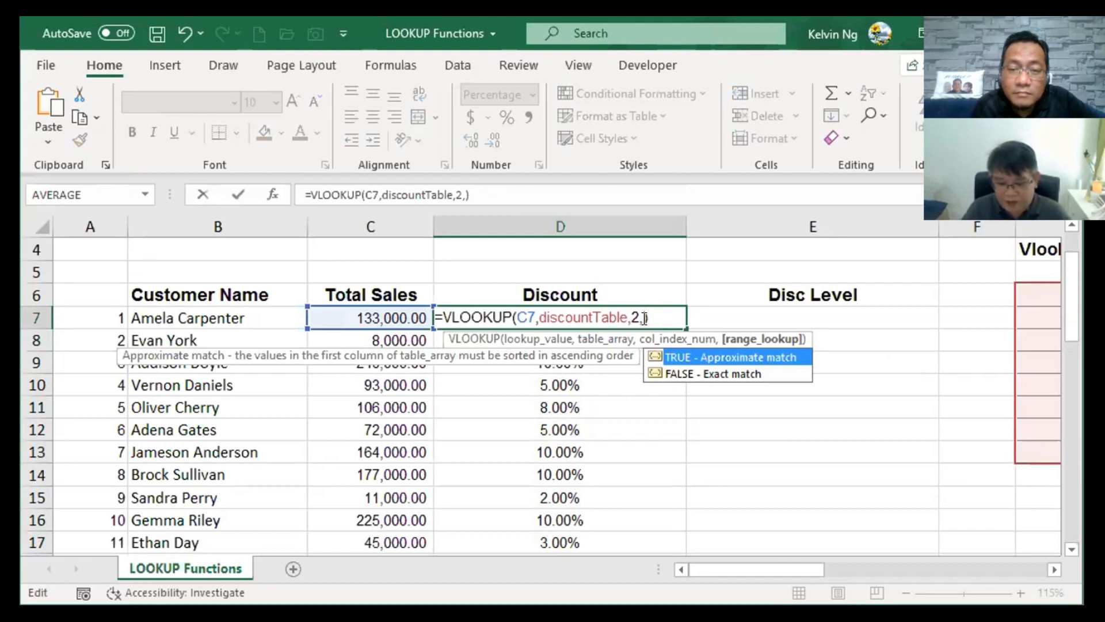
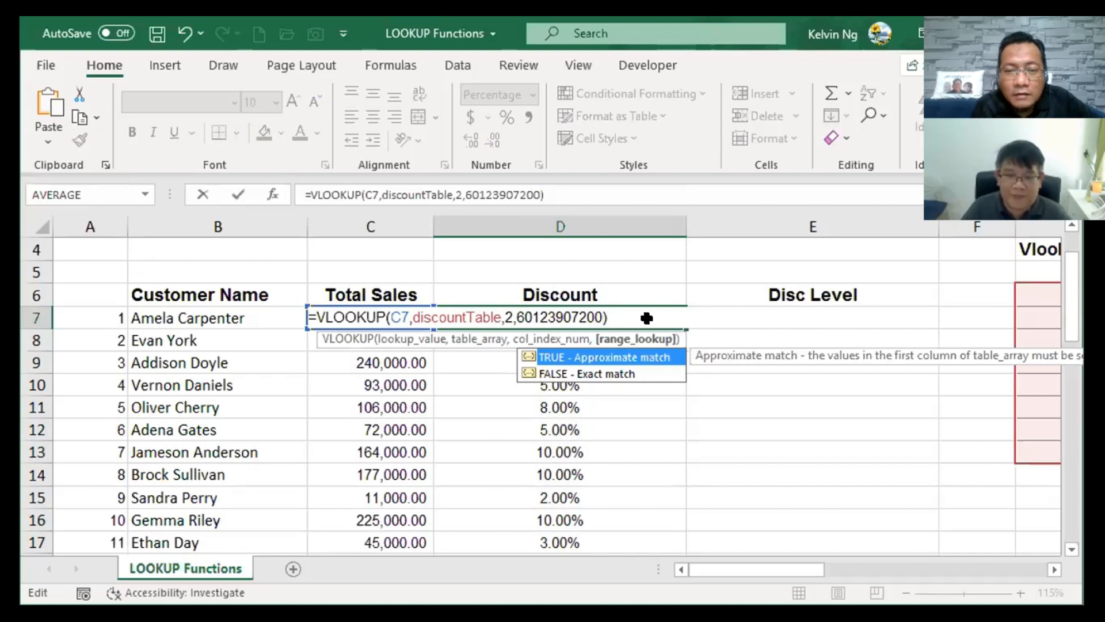
key(Return)
click(647, 319)
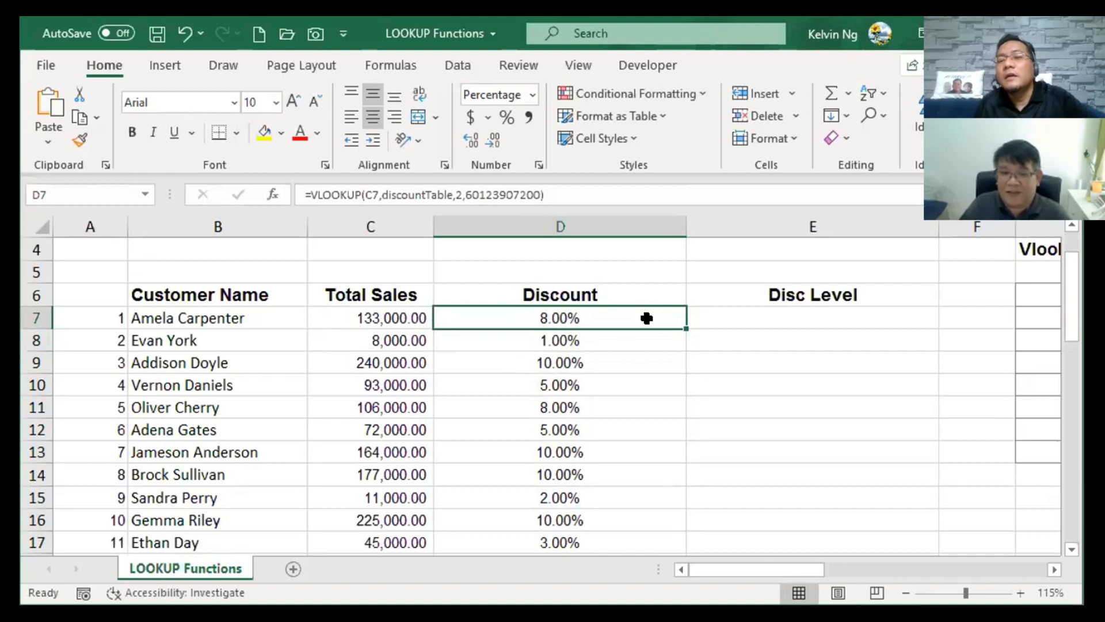
double_click(647, 318)
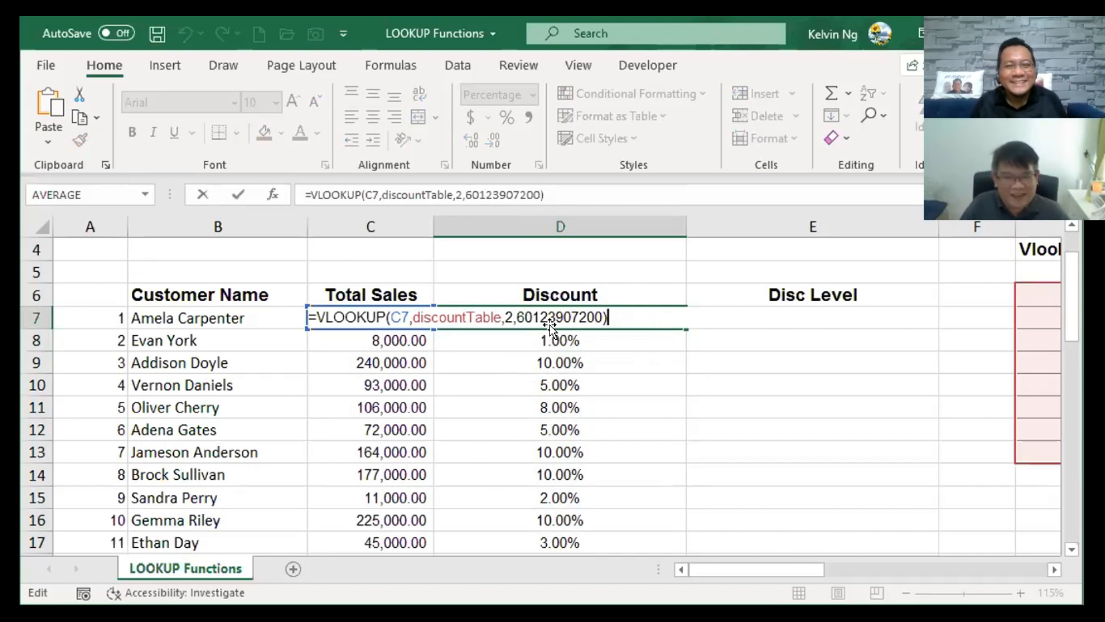
key(Return)
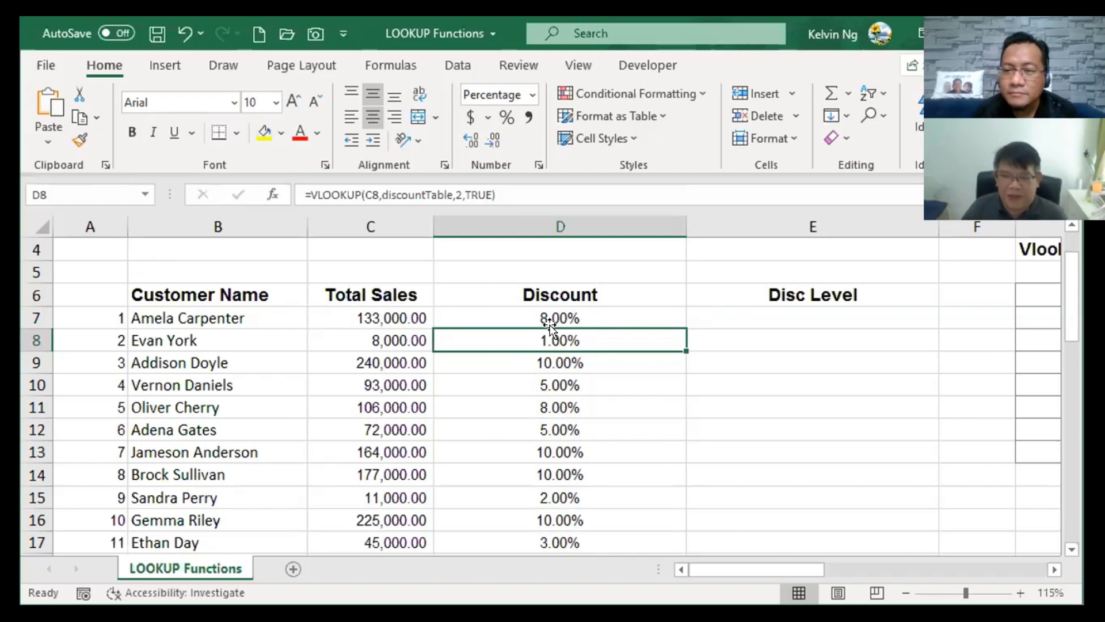
double_click(595, 339)
drag(556, 340, 515, 342)
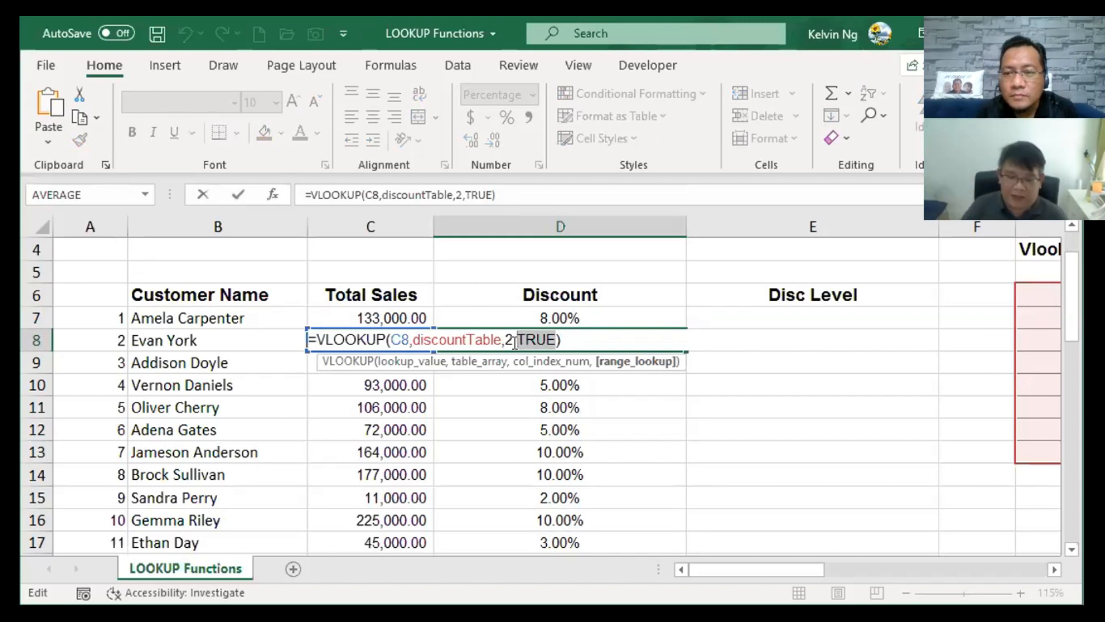
text(8888888888)
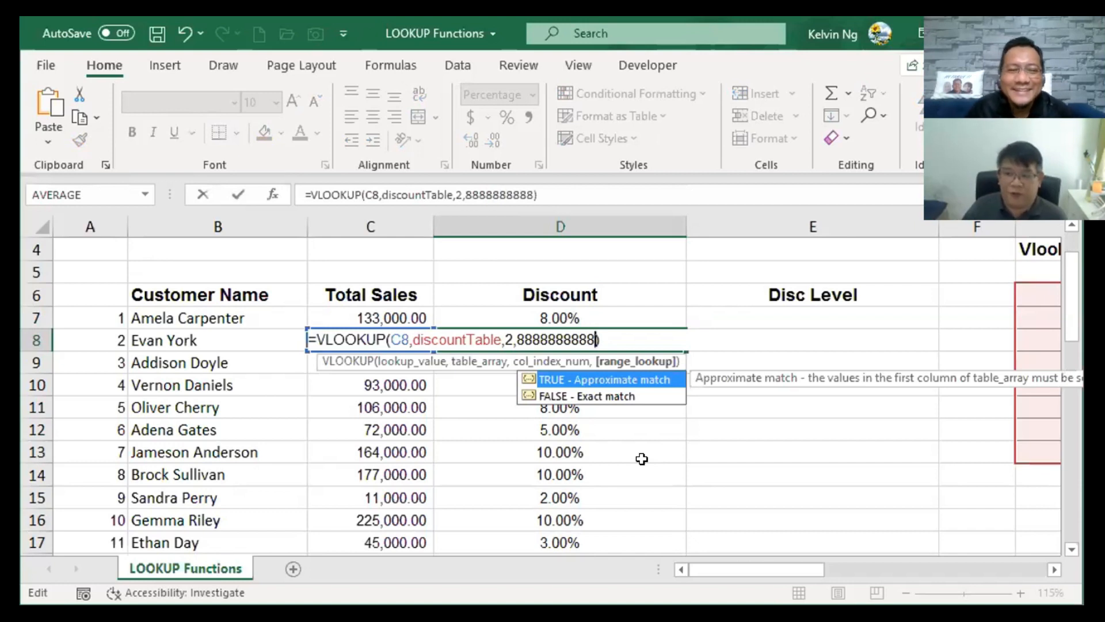
key(Return)
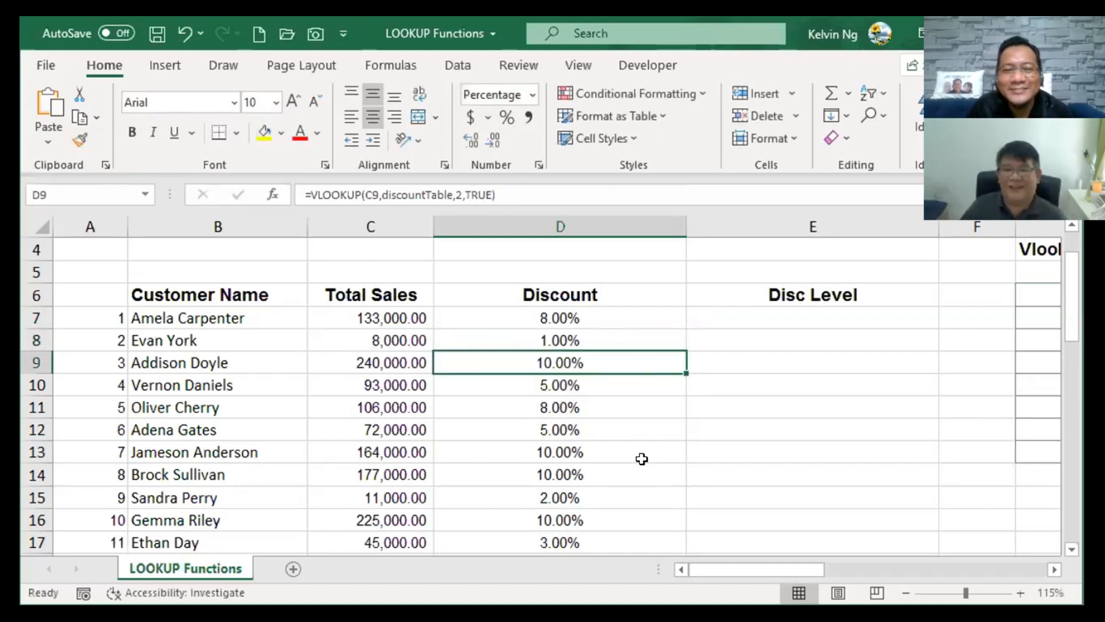
click(605, 340)
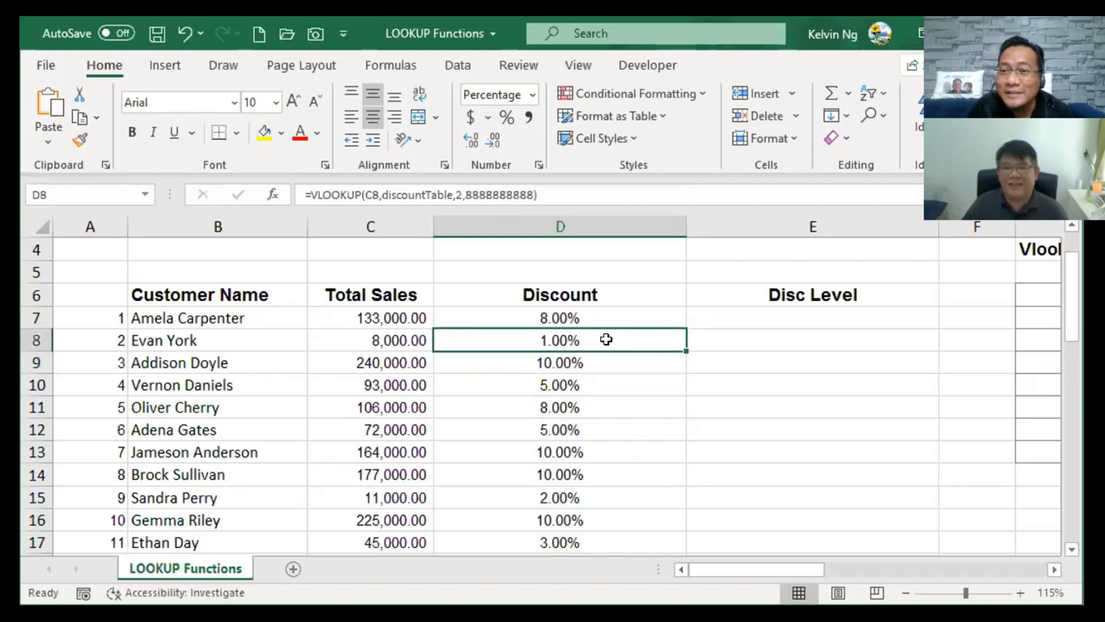
double_click(607, 340)
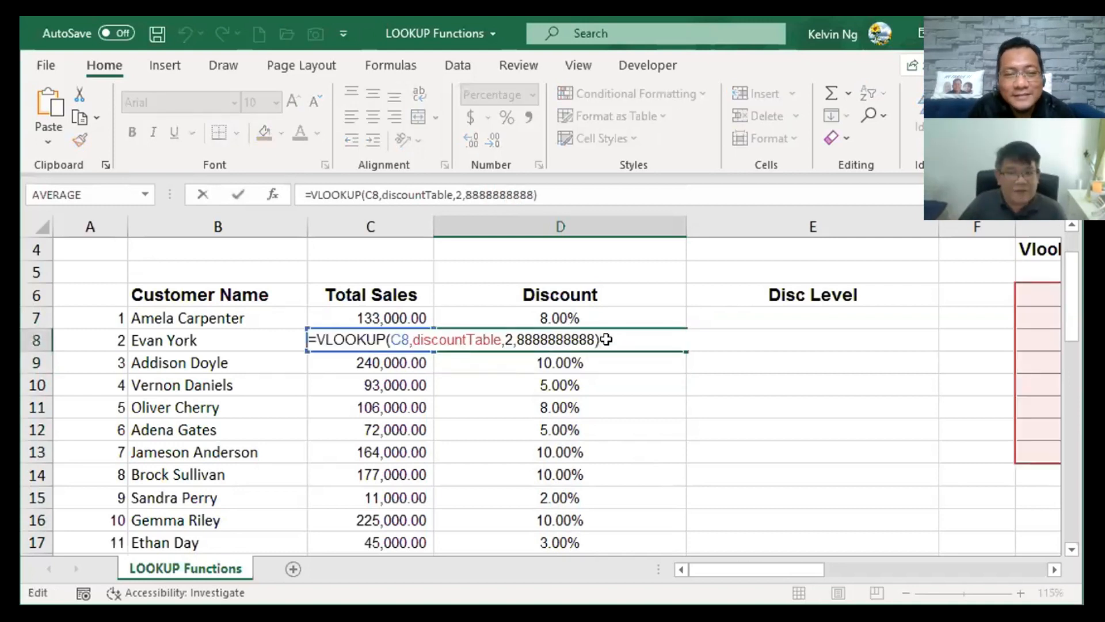